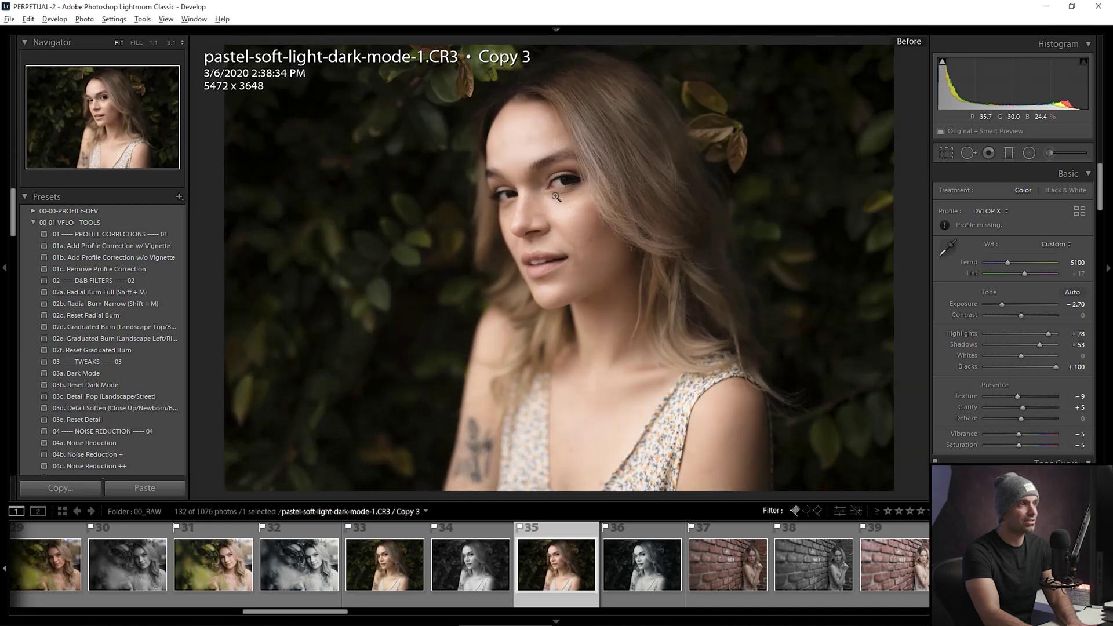
Step: Compare the portrait with its unedited version and browse the 00_RAW folder's thumbnails in the Library grid
{"action": "key", "text": "backslash"}
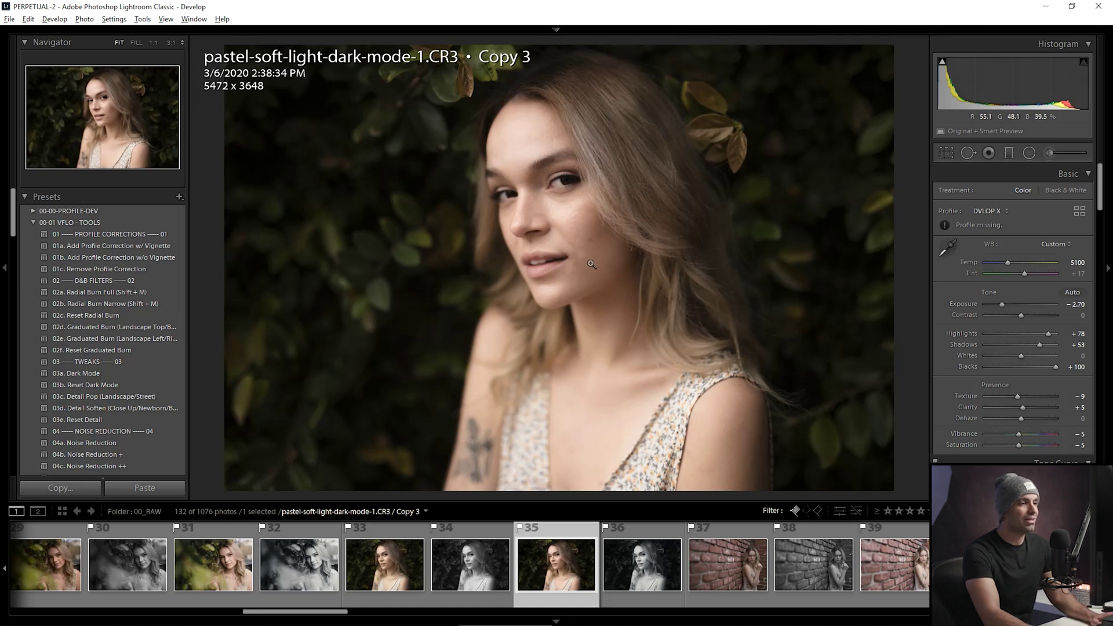
{"action": "key", "text": "g"}
{"action": "scroll", "coordinate": [598, 271], "scroll_direction": "up", "scroll_amount": 3}
{"action": "scroll", "coordinate": [609, 268], "scroll_direction": "down", "scroll_amount": 7}
{"action": "scroll", "coordinate": [615, 261], "scroll_direction": "up", "scroll_amount": 10}
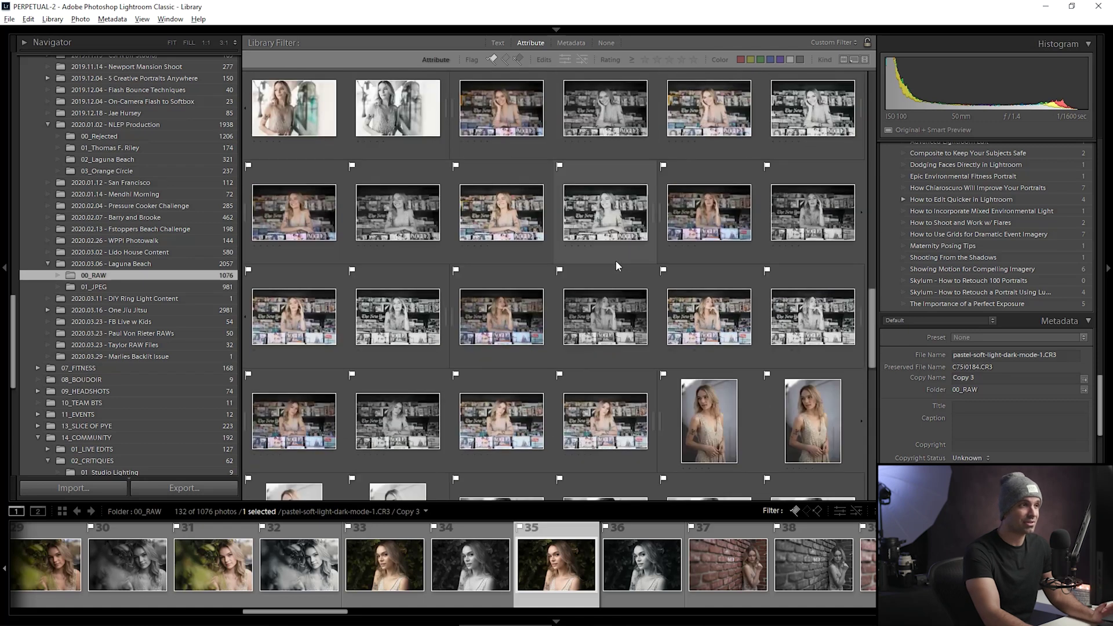
{"action": "scroll", "coordinate": [616, 263], "scroll_direction": "down", "scroll_amount": 5}
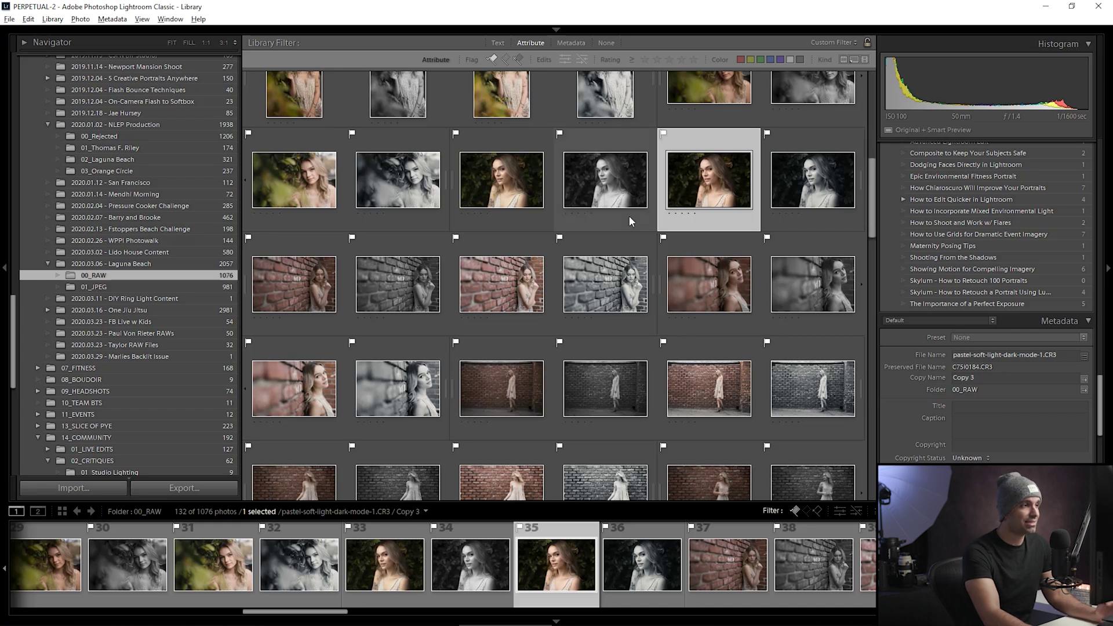
{"action": "scroll", "coordinate": [629, 216], "scroll_direction": "down", "scroll_amount": 10}
{"action": "scroll", "coordinate": [633, 218], "scroll_direction": "up", "scroll_amount": 10}
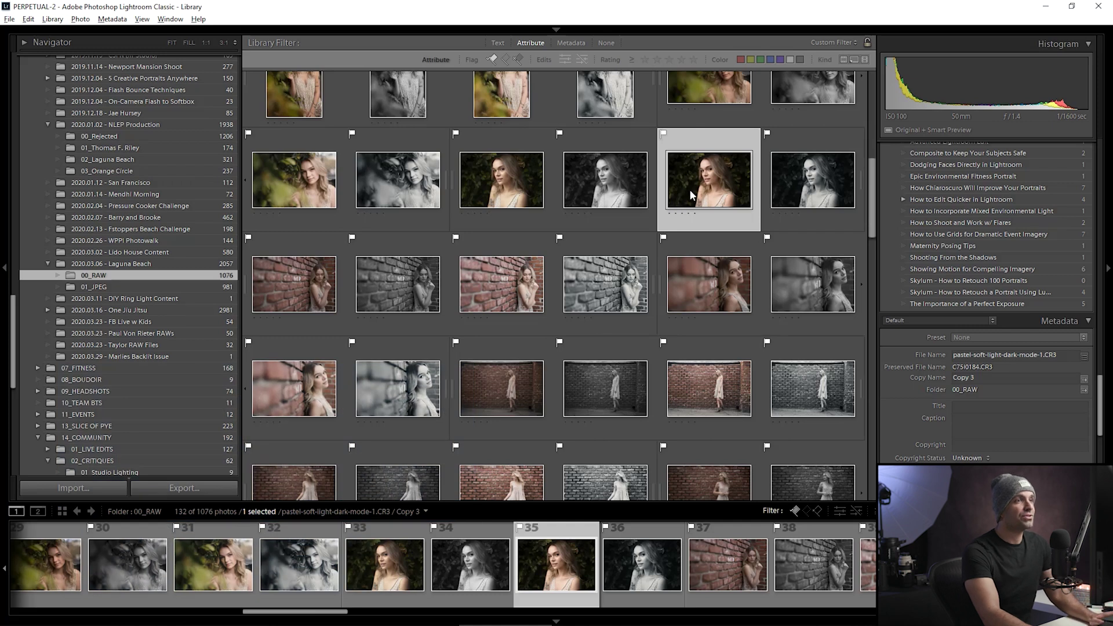
Step: Send the selected dark-mode portrait to Luminar 4 as a JPEG copy with Lightroom adjustments
{"action": "right_click", "coordinate": [690, 189]}
{"action": "mouse_move", "coordinate": [762, 314]}
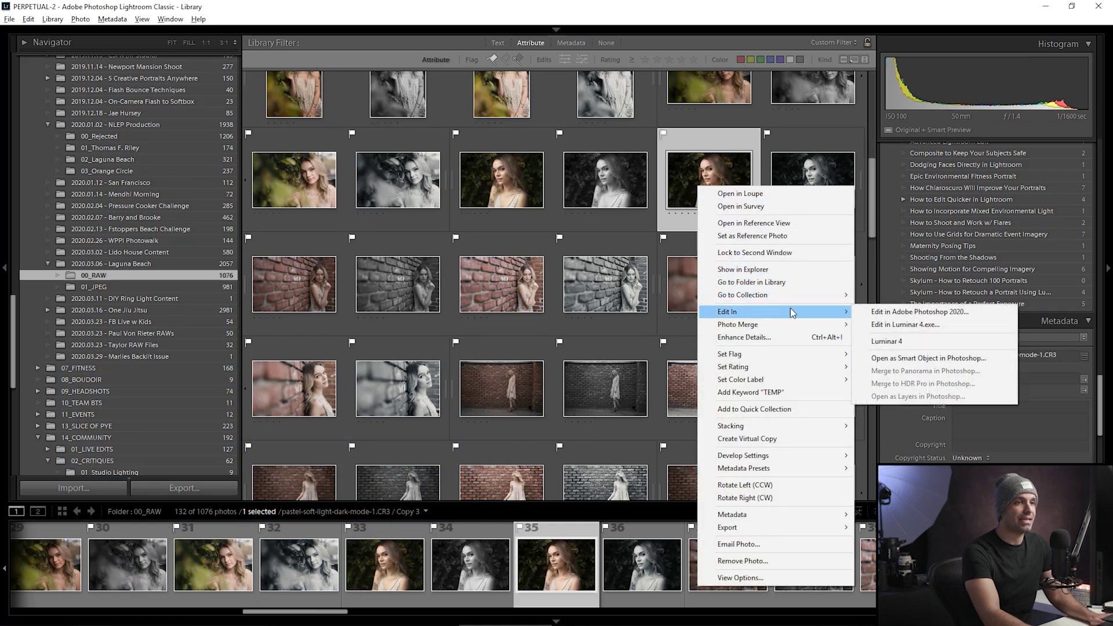
{"action": "left_click", "coordinate": [880, 325]}
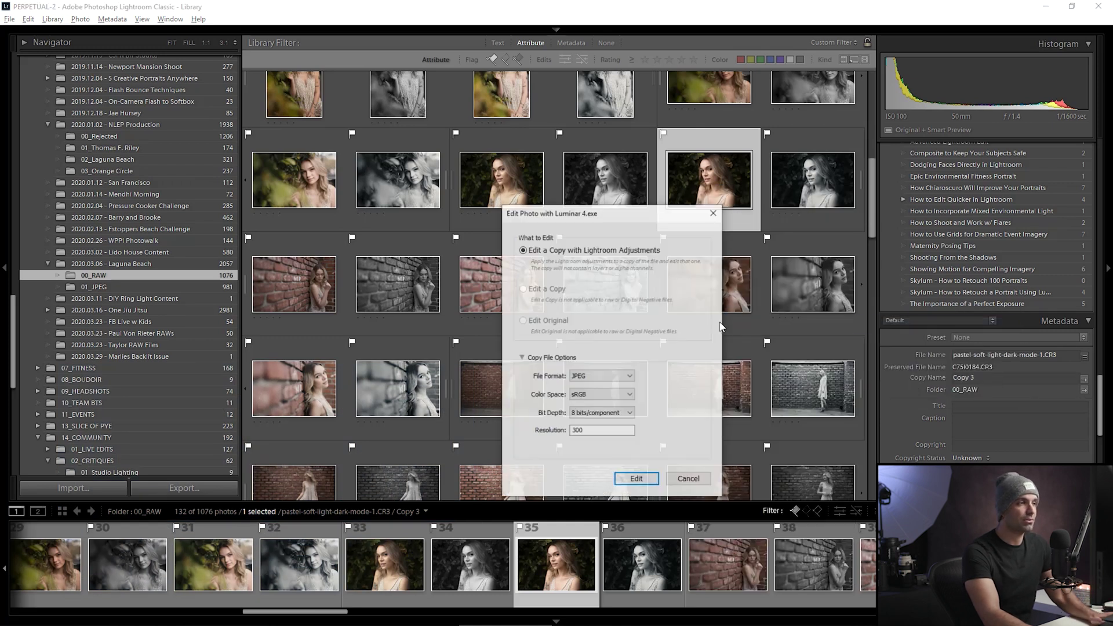
{"action": "left_click", "coordinate": [637, 481]}
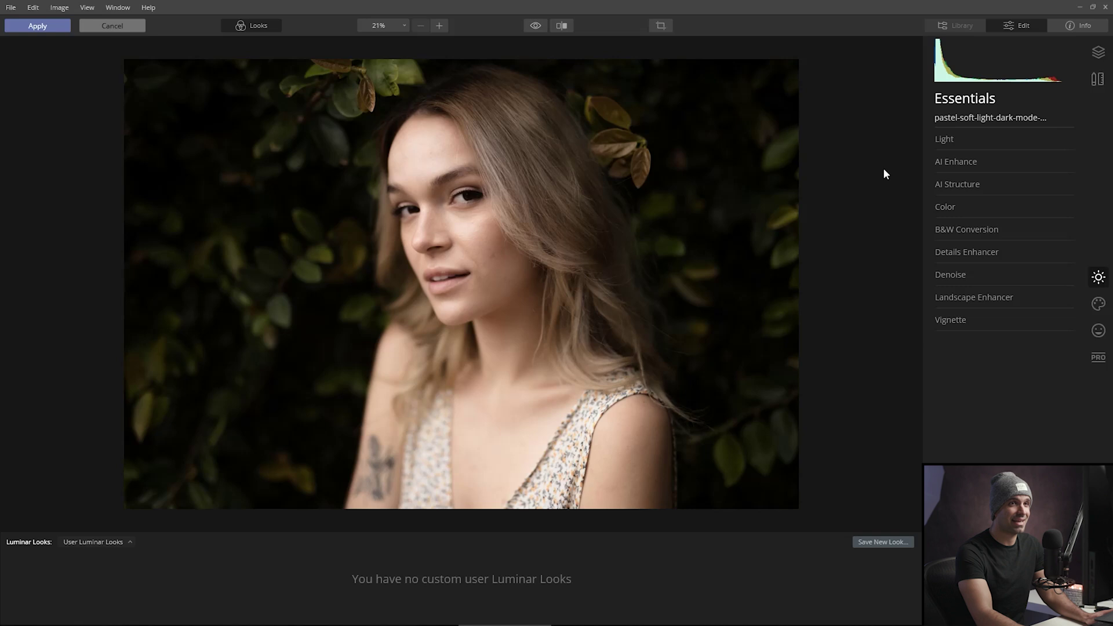
Step: Try AI Skin Defects Removal on the portrait, leave it off, and set the AI Skin Enhancer Amount to 40
{"action": "left_click", "coordinate": [1101, 339]}
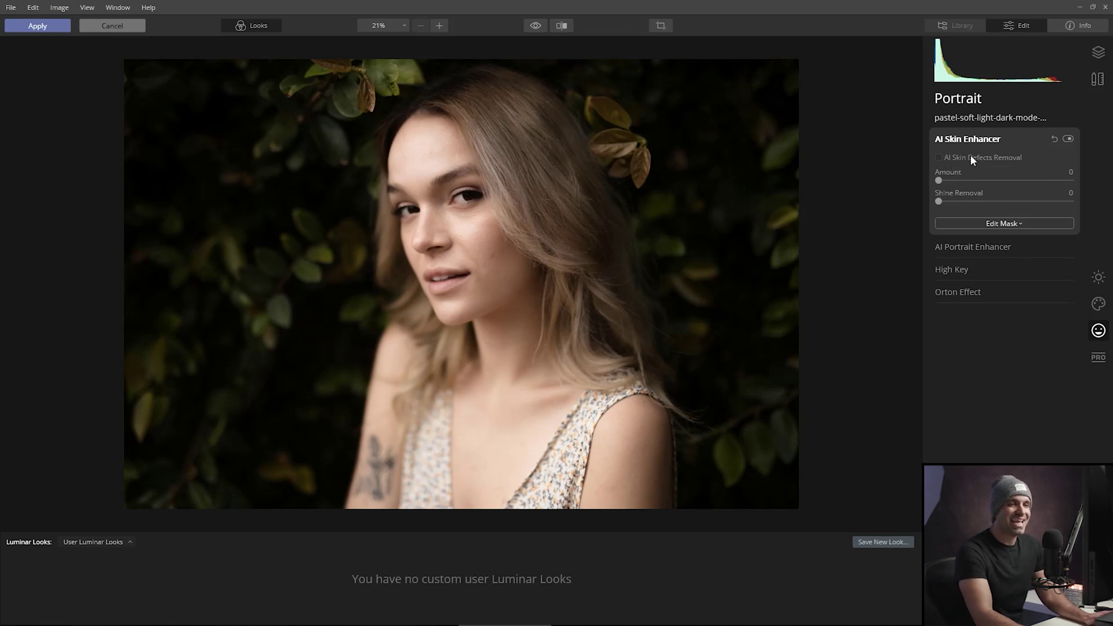
{"action": "left_click", "coordinate": [939, 157]}
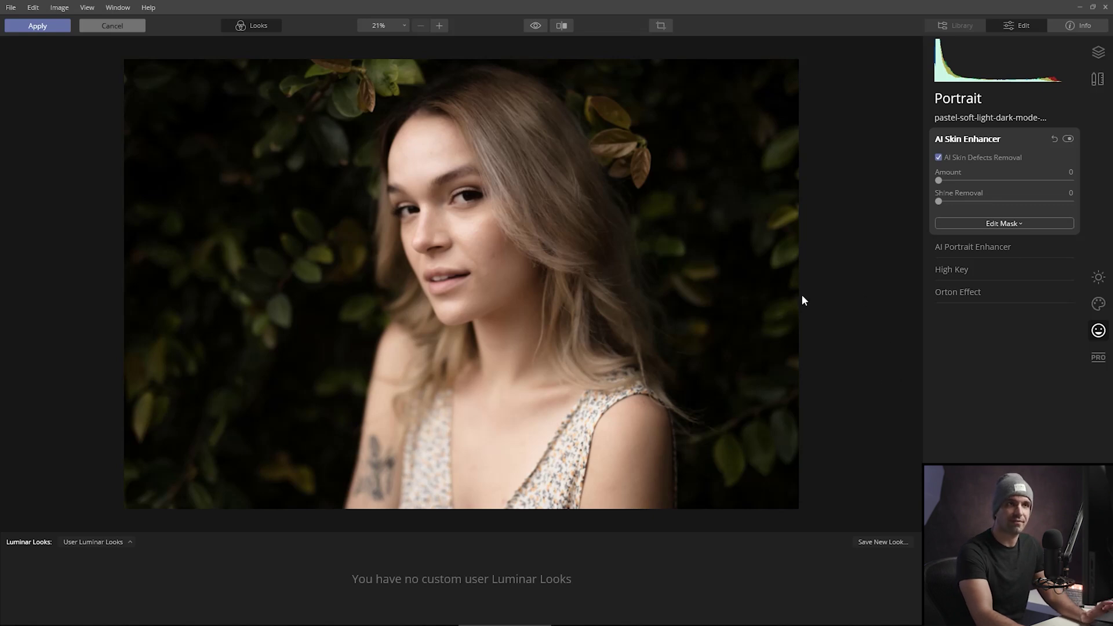
{"action": "left_click", "coordinate": [938, 157]}
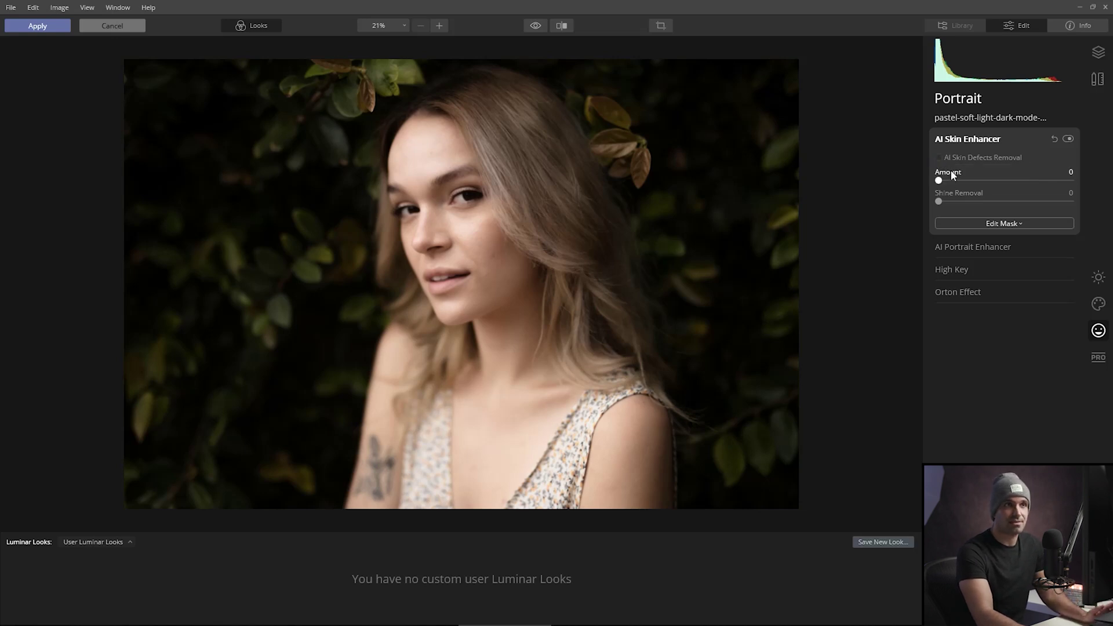
{"action": "left_click_drag", "start_coordinate": [939, 181], "coordinate": [992, 196]}
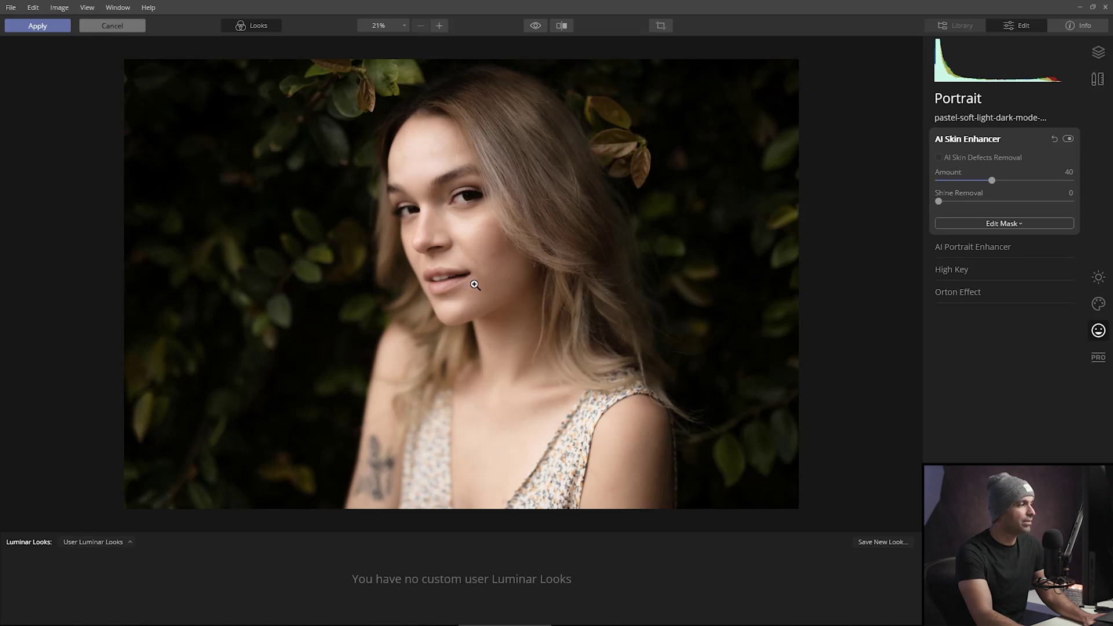
Step: Inspect the face at 100% zoom while testing the AI Skin Enhancer Amount at 100, and return it to 40
{"action": "left_click", "coordinate": [405, 26]}
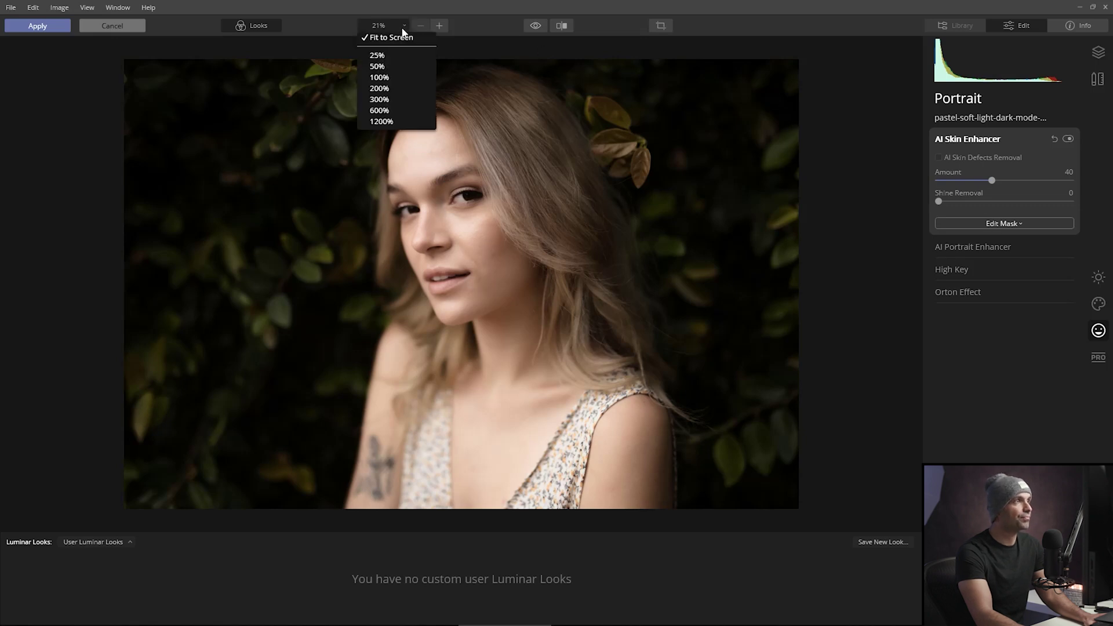
{"action": "left_click", "coordinate": [405, 87]}
{"action": "left_click_drag", "start_coordinate": [477, 161], "coordinate": [494, 353]}
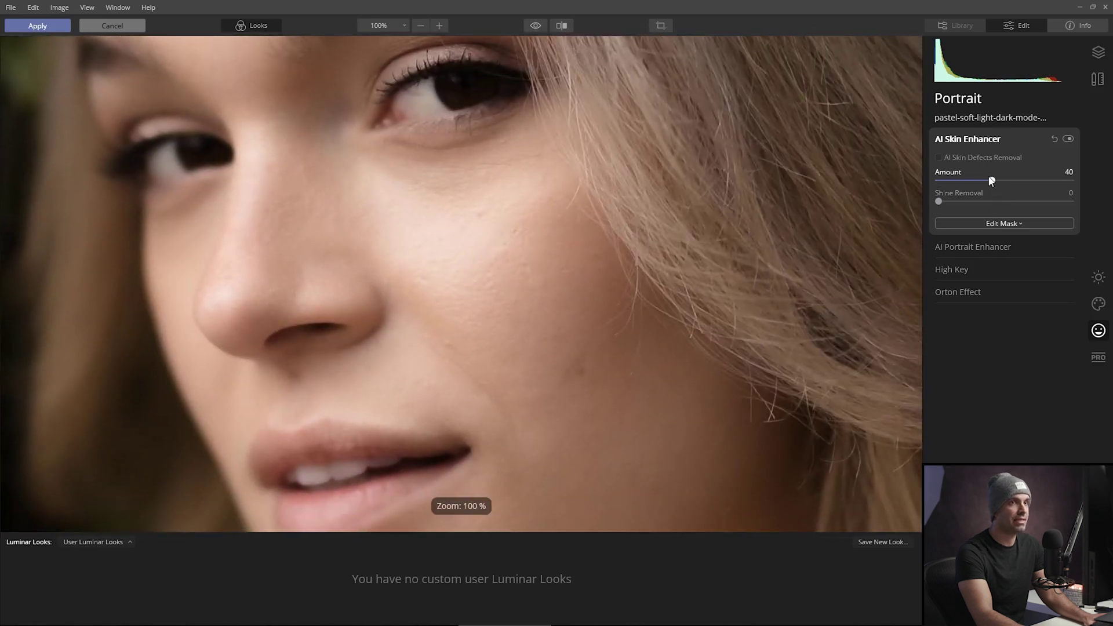
{"action": "left_click_drag", "start_coordinate": [988, 180], "coordinate": [1071, 180]}
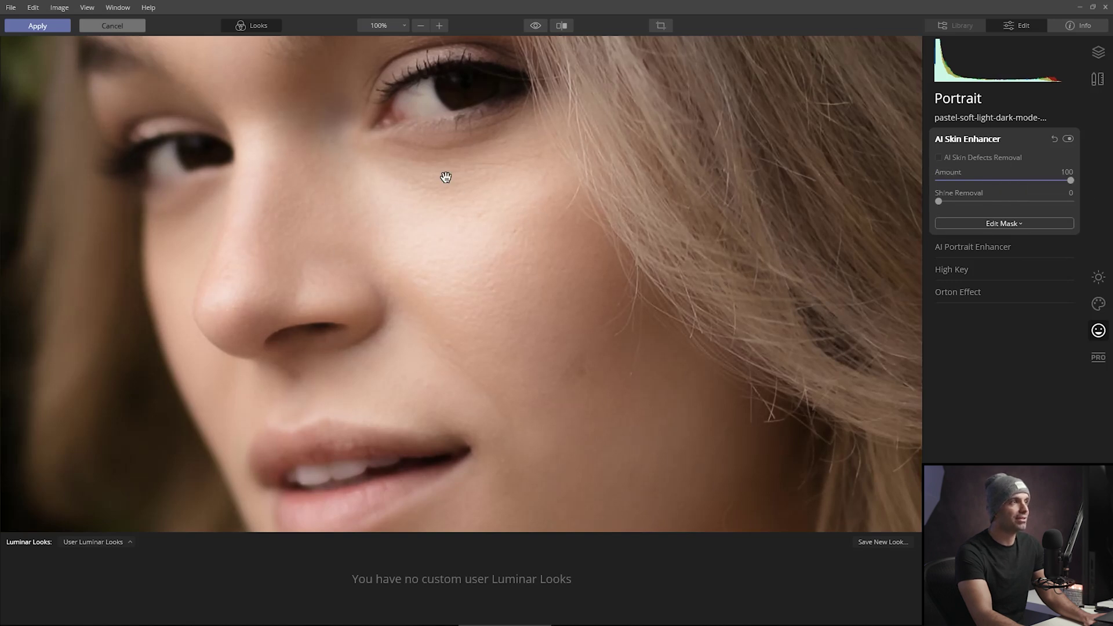
{"action": "left_click_drag", "start_coordinate": [1070, 180], "coordinate": [989, 181]}
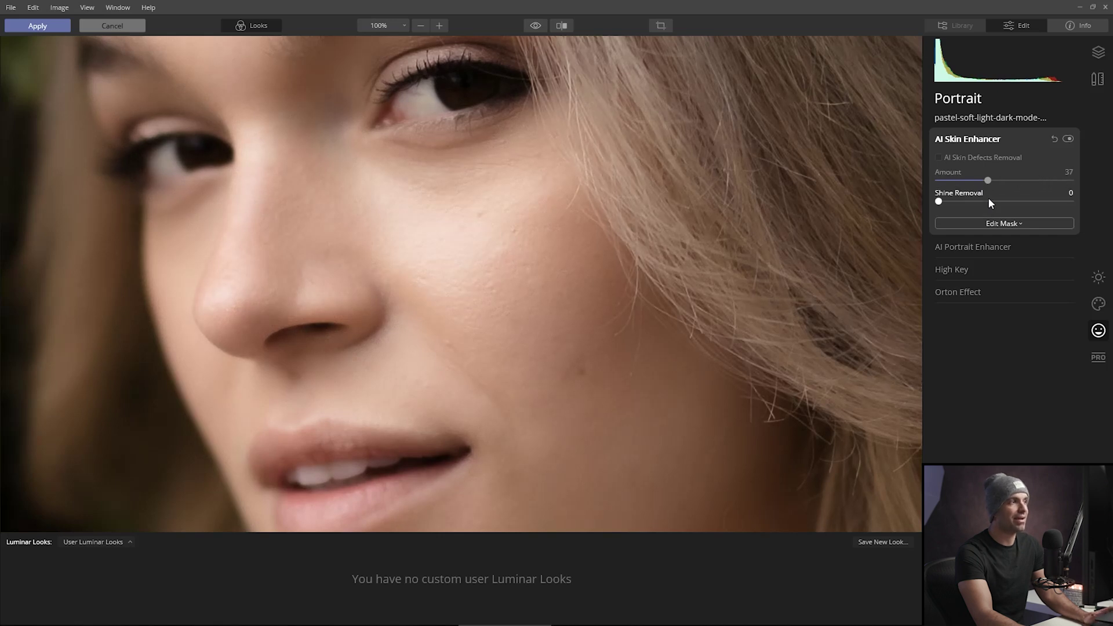
{"action": "left_click_drag", "start_coordinate": [988, 182], "coordinate": [991, 181]}
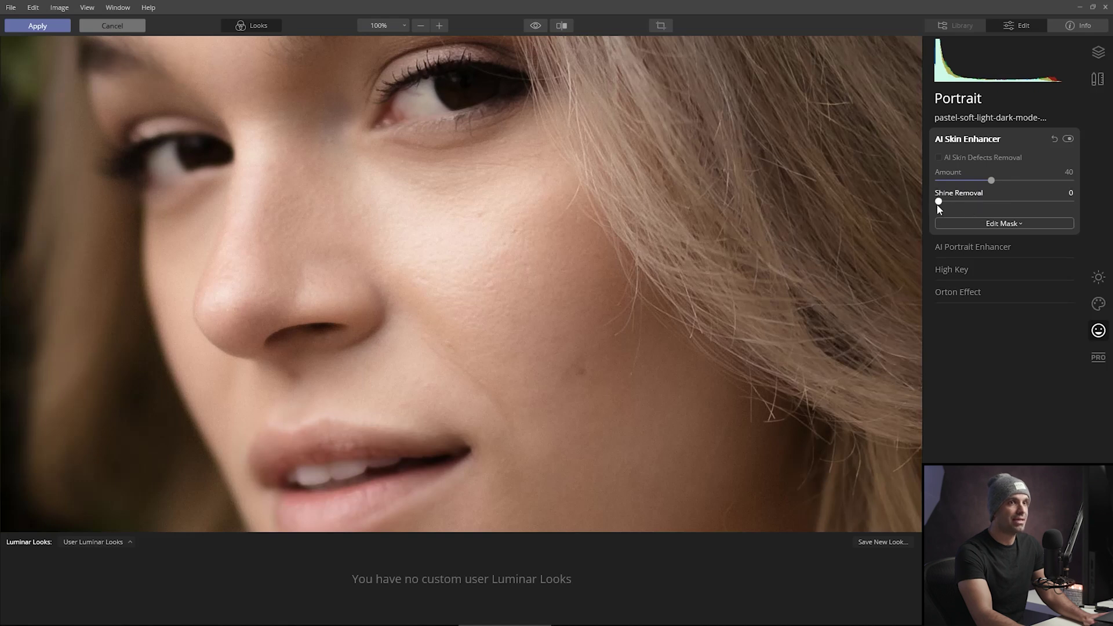
Step: Test Shine Removal at 100 on the whole portrait and settle it at 20
{"action": "left_click", "coordinate": [489, 200]}
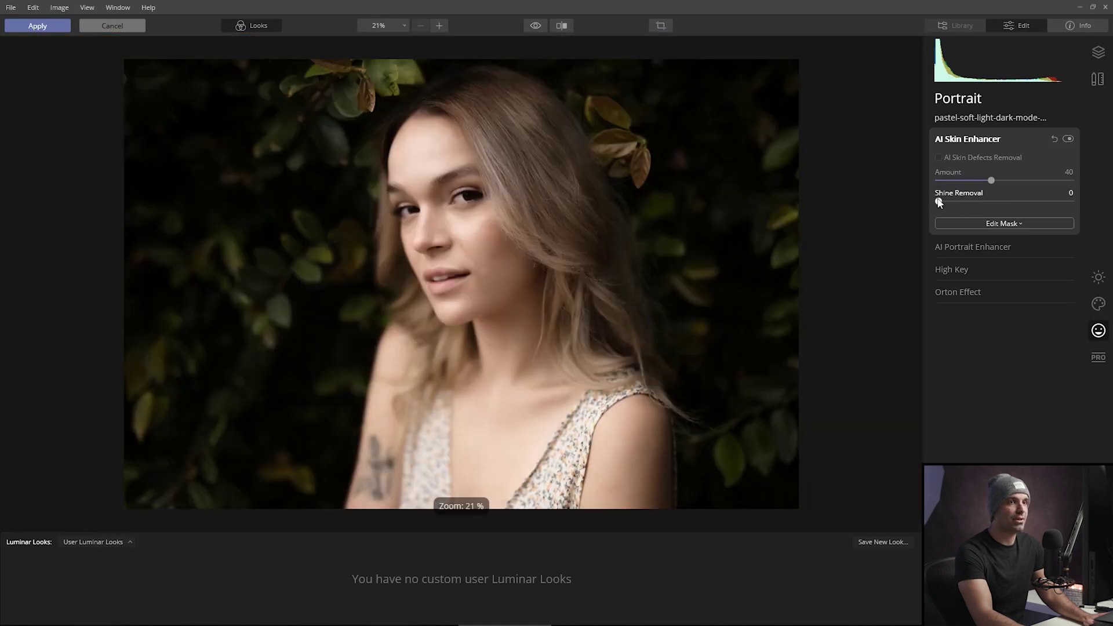
{"action": "left_click_drag", "start_coordinate": [980, 213], "coordinate": [1097, 203]}
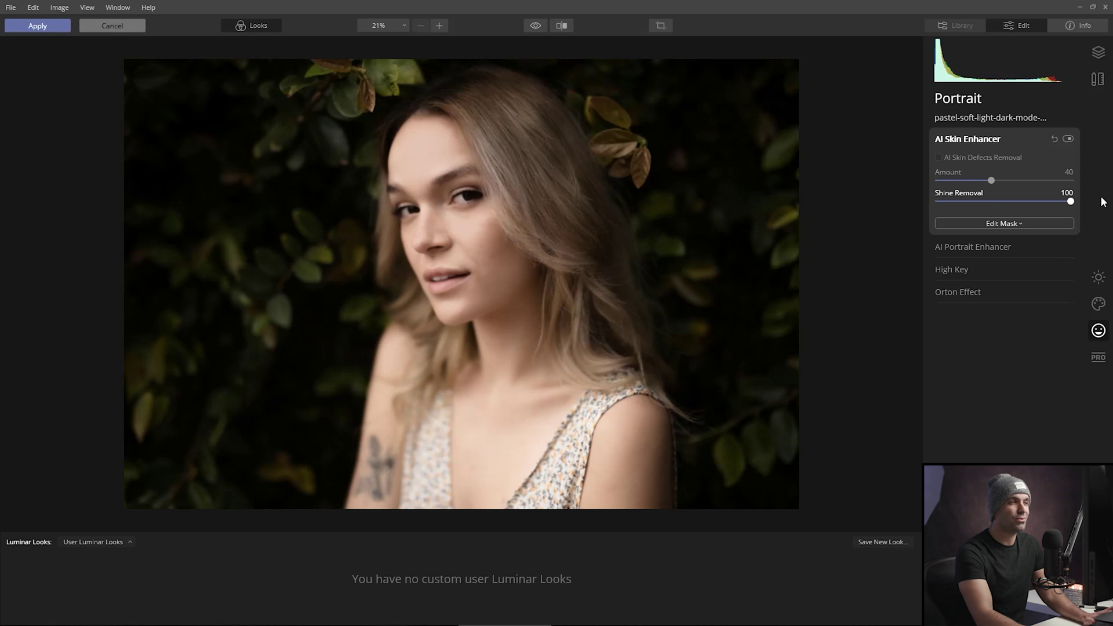
{"action": "left_click_drag", "start_coordinate": [1071, 201], "coordinate": [966, 205]}
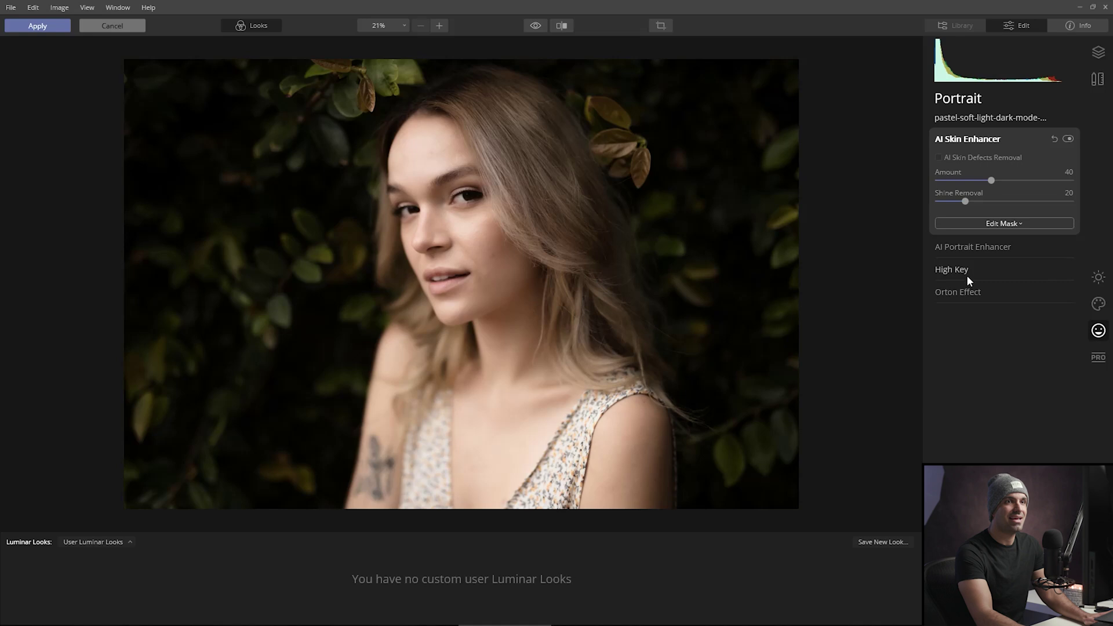
Step: In AI Portrait Enhancer, set Face Light to 20, Eye Whitening to 57, Eye Enhancer to 79 and Dark Circles Removal to 64
{"action": "left_click", "coordinate": [982, 248]}
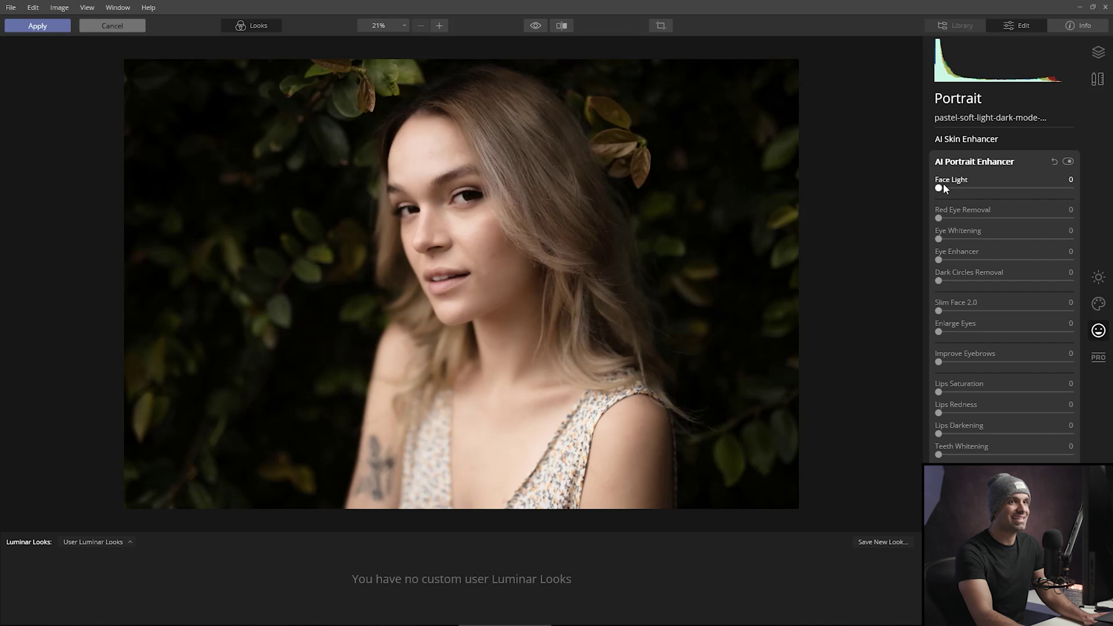
{"action": "left_click_drag", "start_coordinate": [943, 185], "coordinate": [967, 195]}
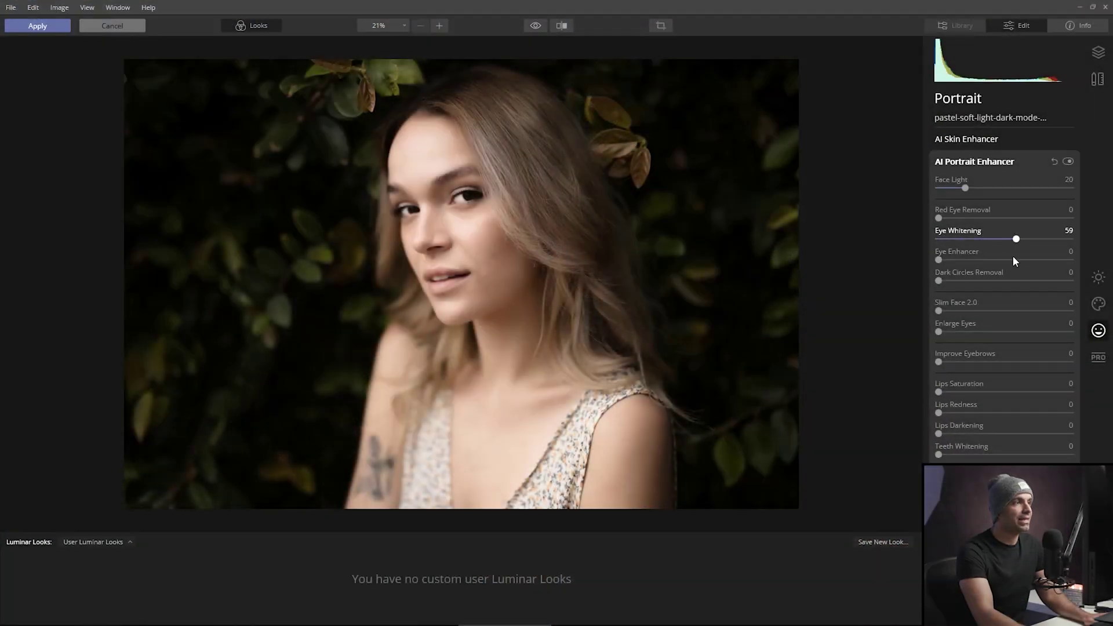
{"action": "left_click_drag", "start_coordinate": [983, 240], "coordinate": [977, 238]}
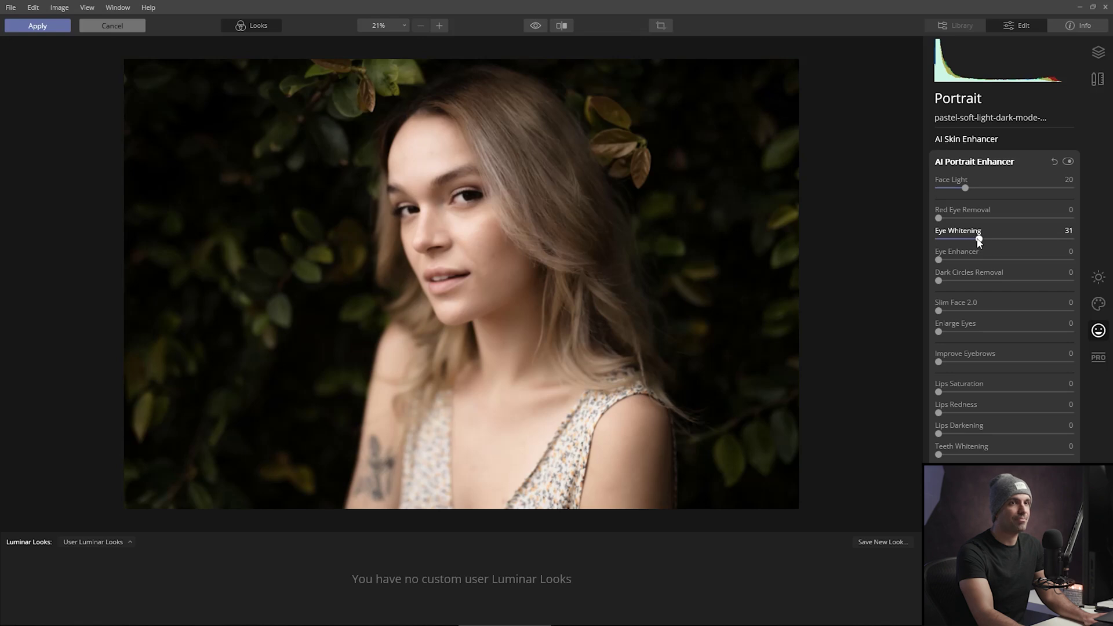
{"action": "left_click_drag", "start_coordinate": [939, 259], "coordinate": [949, 265]}
{"action": "left_click_drag", "start_coordinate": [1071, 261], "coordinate": [1044, 280]}
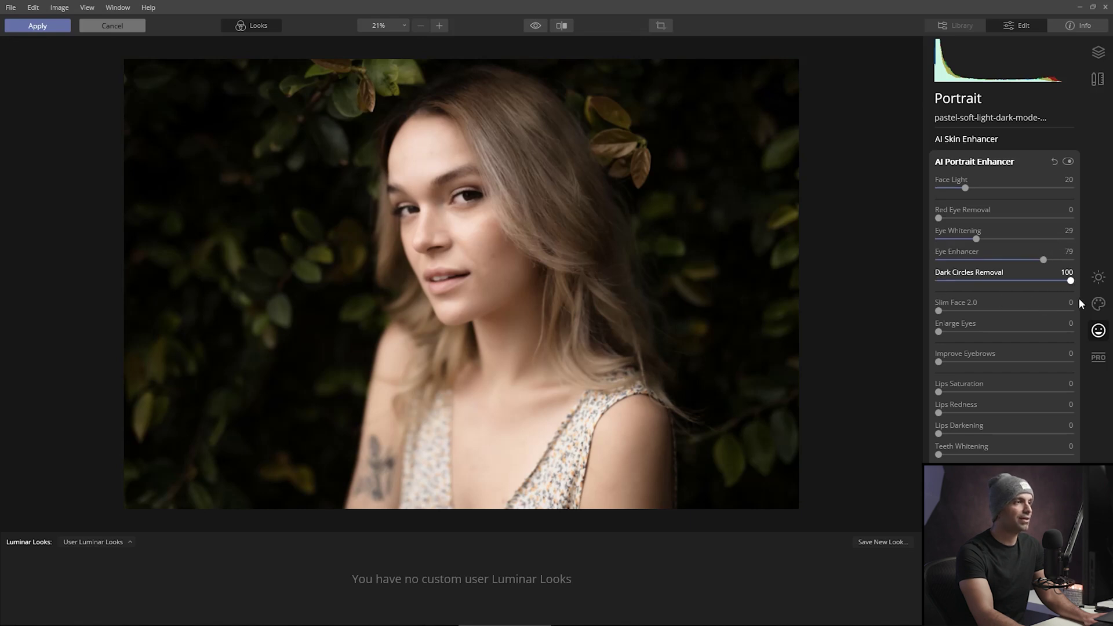
{"action": "left_click_drag", "start_coordinate": [1081, 300], "coordinate": [1026, 310]}
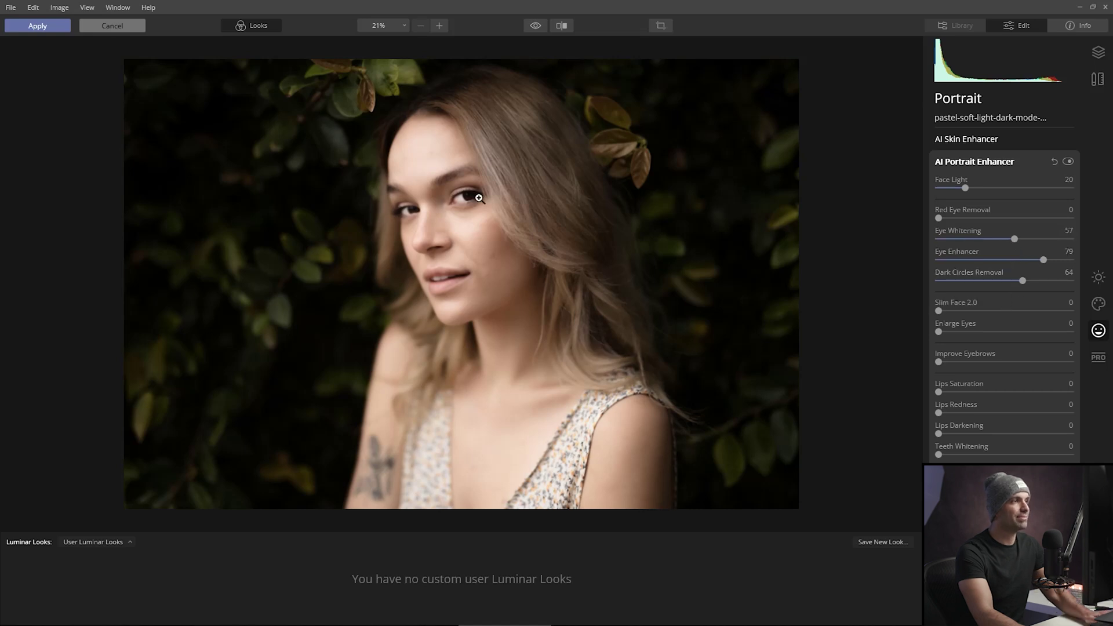
{"action": "scroll", "coordinate": [454, 195], "scroll_direction": "up", "scroll_amount": 5}
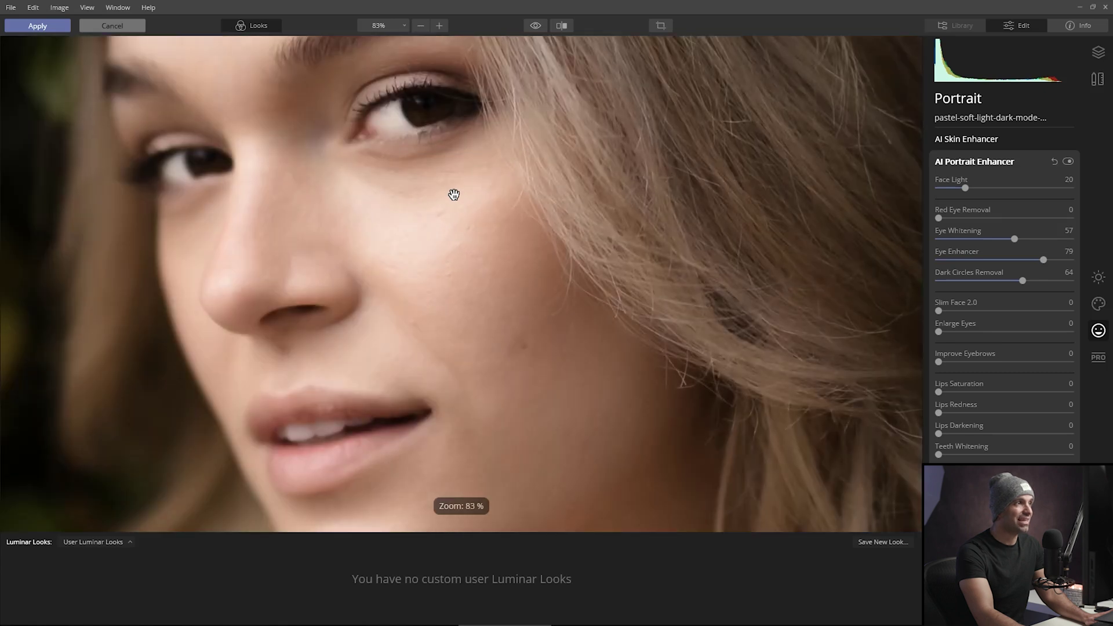
{"action": "left_click", "coordinate": [454, 194]}
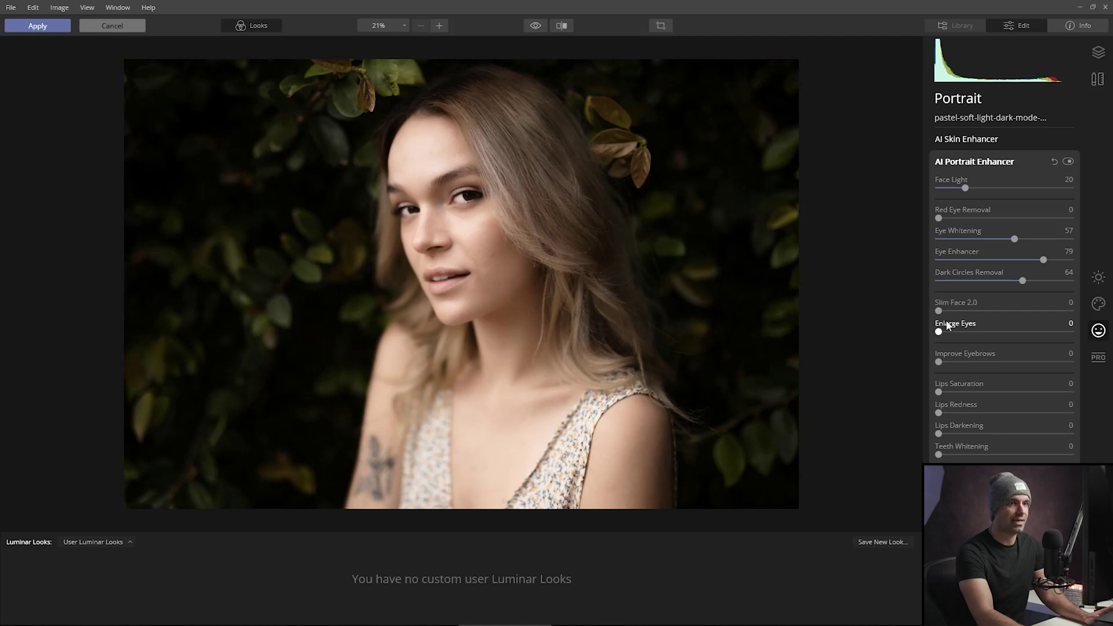
Step: Try the Slim Face 2.0 and Enlarge Eyes adjustments and return both to 0
{"action": "left_click_drag", "start_coordinate": [939, 311], "coordinate": [893, 313]}
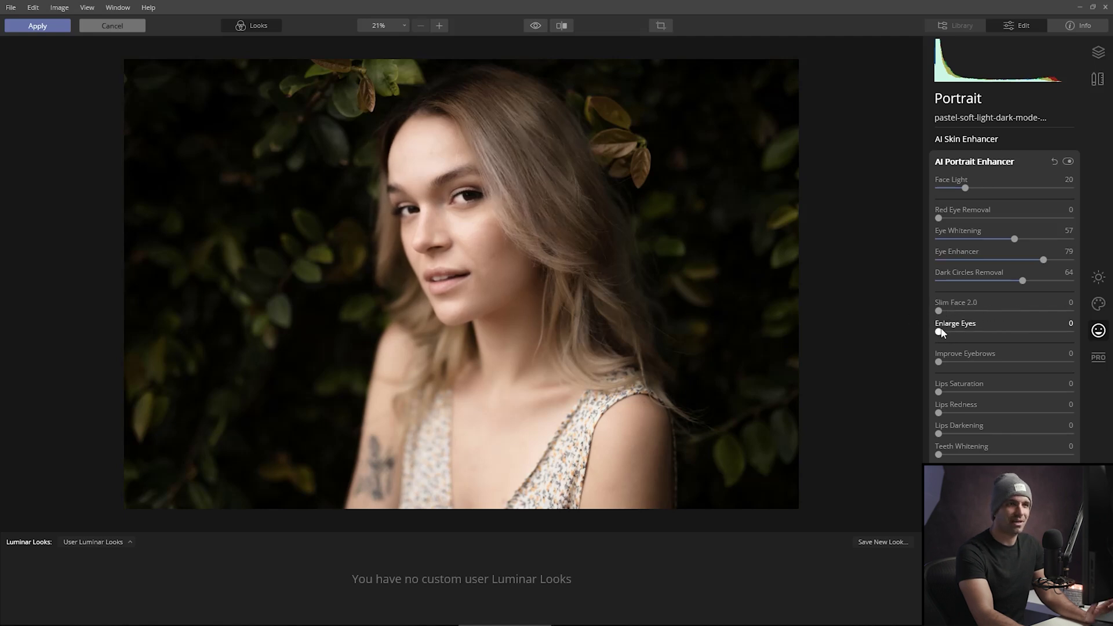
{"action": "left_click_drag", "start_coordinate": [994, 340], "coordinate": [895, 350]}
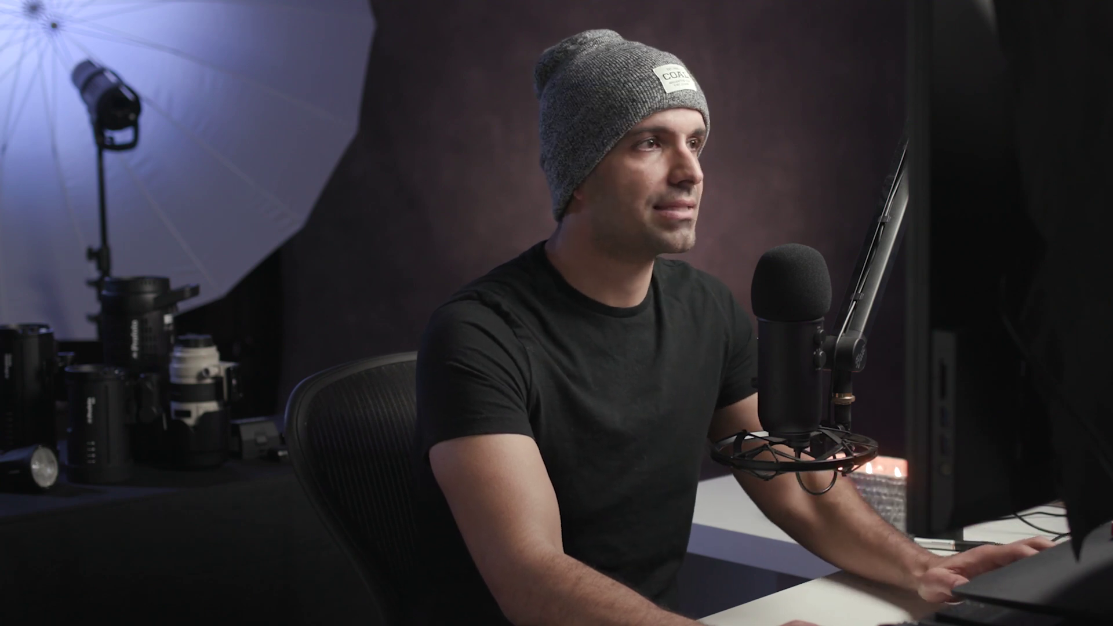
Step: Test different strengths of Improve Eyebrows and set it to 15
{"action": "left_click_drag", "start_coordinate": [939, 362], "coordinate": [997, 377]}
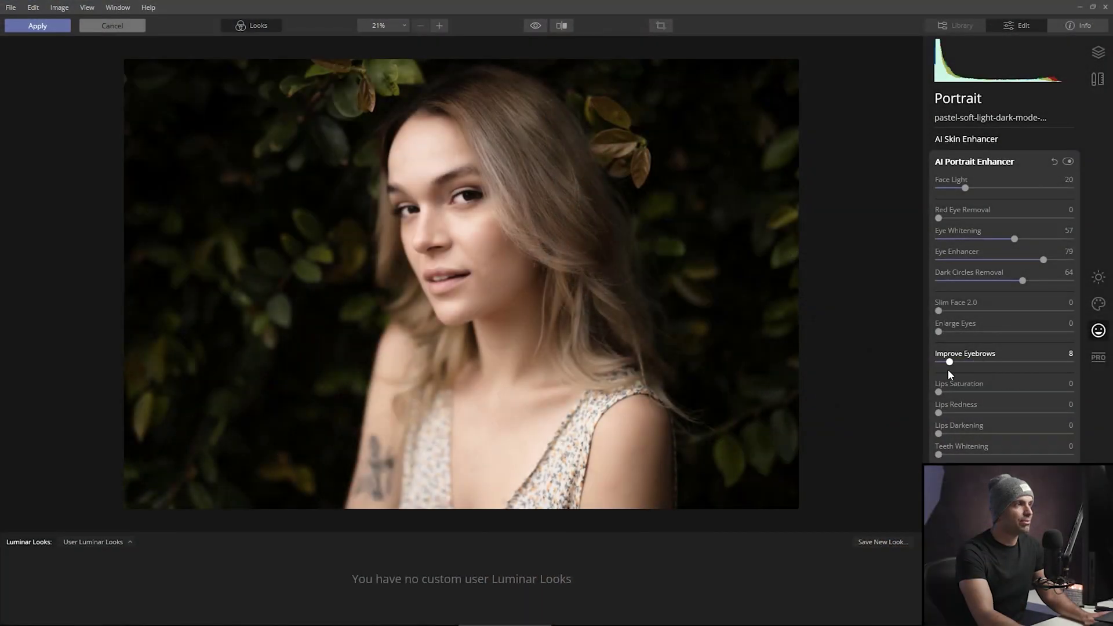
{"action": "left_click_drag", "start_coordinate": [954, 382], "coordinate": [952, 381]}
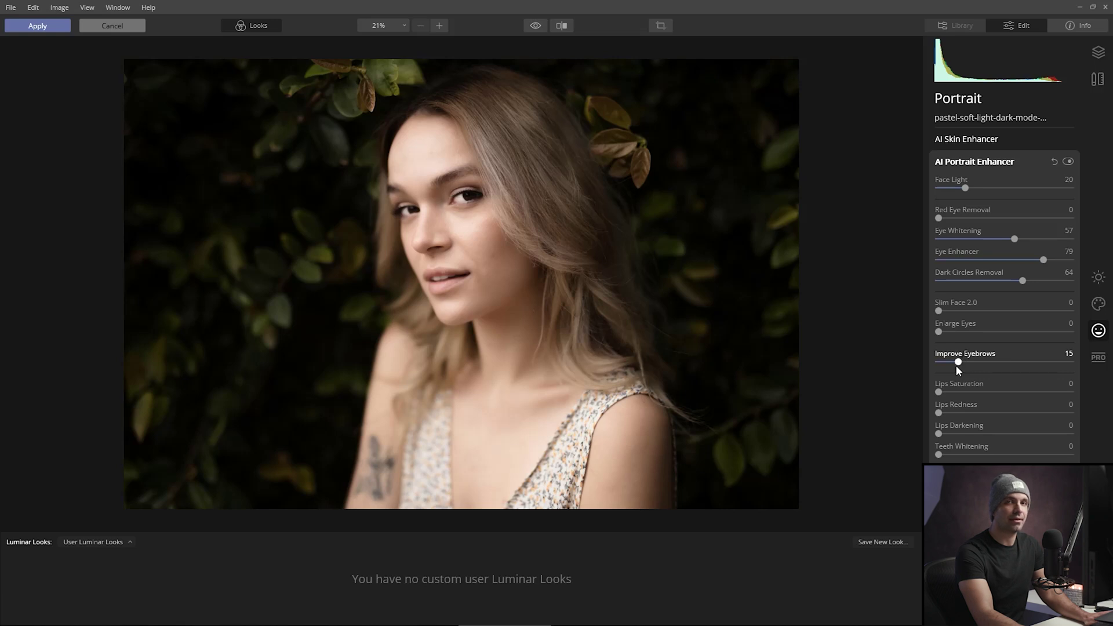
{"action": "left_click_drag", "start_coordinate": [1078, 366], "coordinate": [962, 384]}
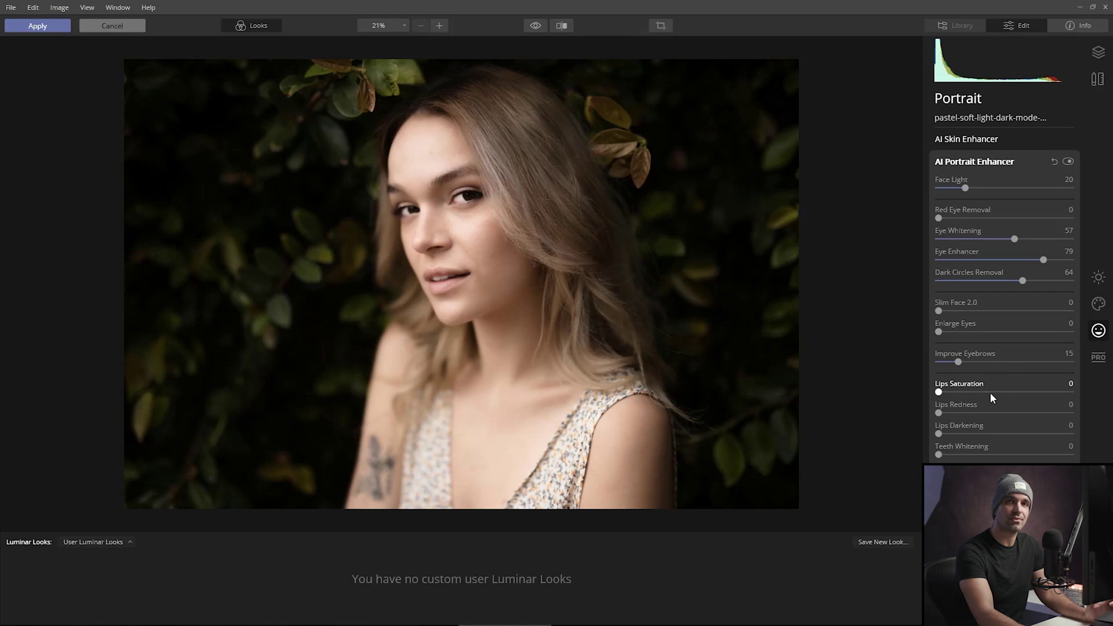
Step: Set Lips Saturation to 20, Lips Redness to 30, Lips Darkening to 39 and Teeth Whitening to 26
{"action": "left_click_drag", "start_coordinate": [943, 392], "coordinate": [1038, 400]}
{"action": "left_click_drag", "start_coordinate": [939, 400], "coordinate": [966, 400]}
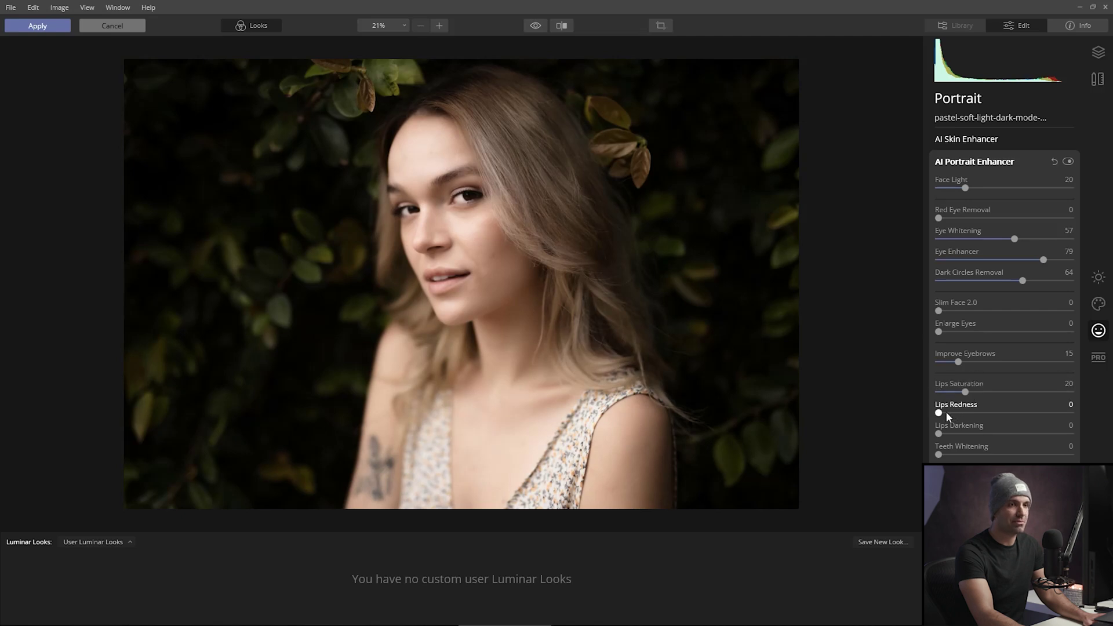
{"action": "left_click_drag", "start_coordinate": [940, 412], "coordinate": [974, 457]}
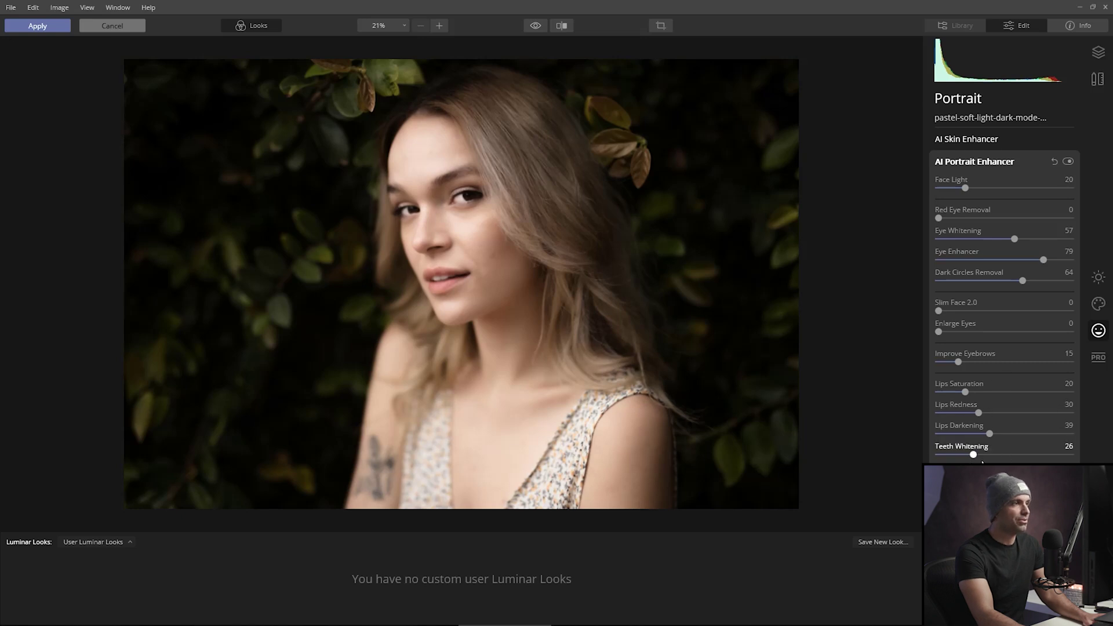
Step: Try the High Key effect's Amount on the portrait and return it to 0
{"action": "left_click", "coordinate": [962, 474]}
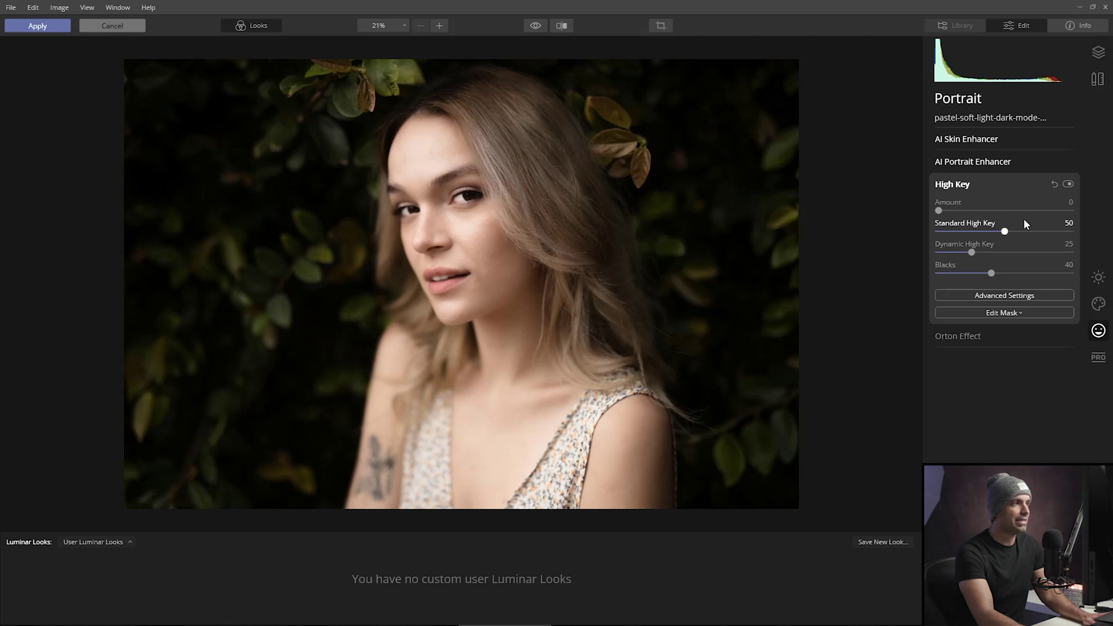
{"action": "mouse_move", "coordinate": [939, 211]}
{"action": "left_mouse_down"}
{"action": "mouse_move", "coordinate": [1031, 216]}
{"action": "mouse_move", "coordinate": [938, 212]}
{"action": "left_mouse_up"}
Step: Compare Type 1 and Type 2 of the Orton Effect up to Amount 100, settling on Type 2 with an Amount of 4
{"action": "left_click", "coordinate": [961, 344]}
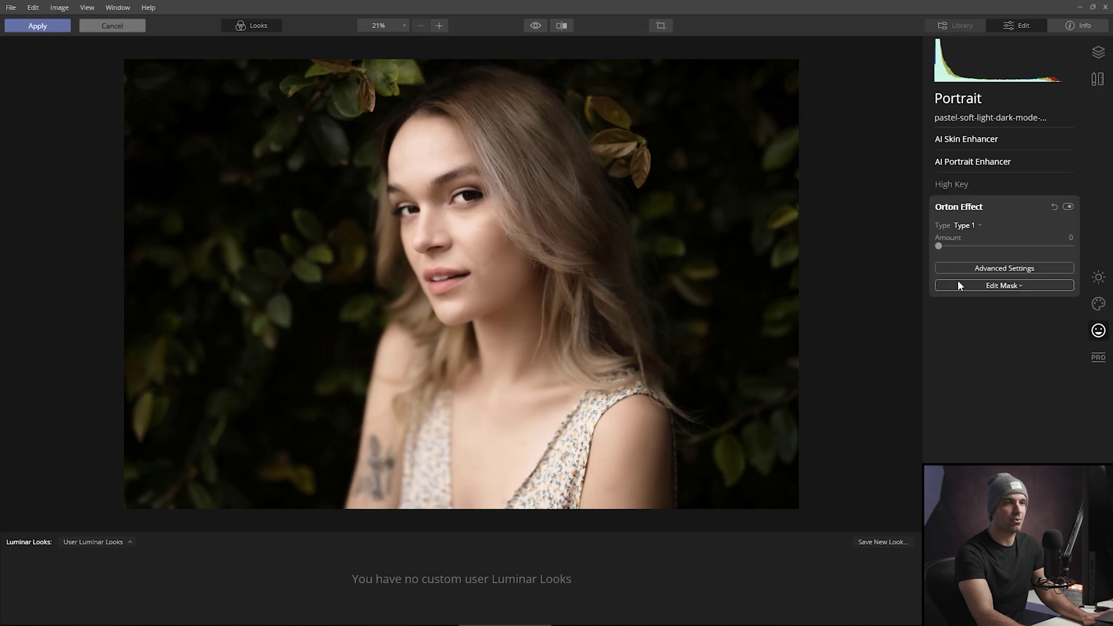
{"action": "mouse_move", "coordinate": [941, 246]}
{"action": "left_mouse_down"}
{"action": "mouse_move", "coordinate": [991, 253]}
{"action": "mouse_move", "coordinate": [927, 247]}
{"action": "left_mouse_up"}
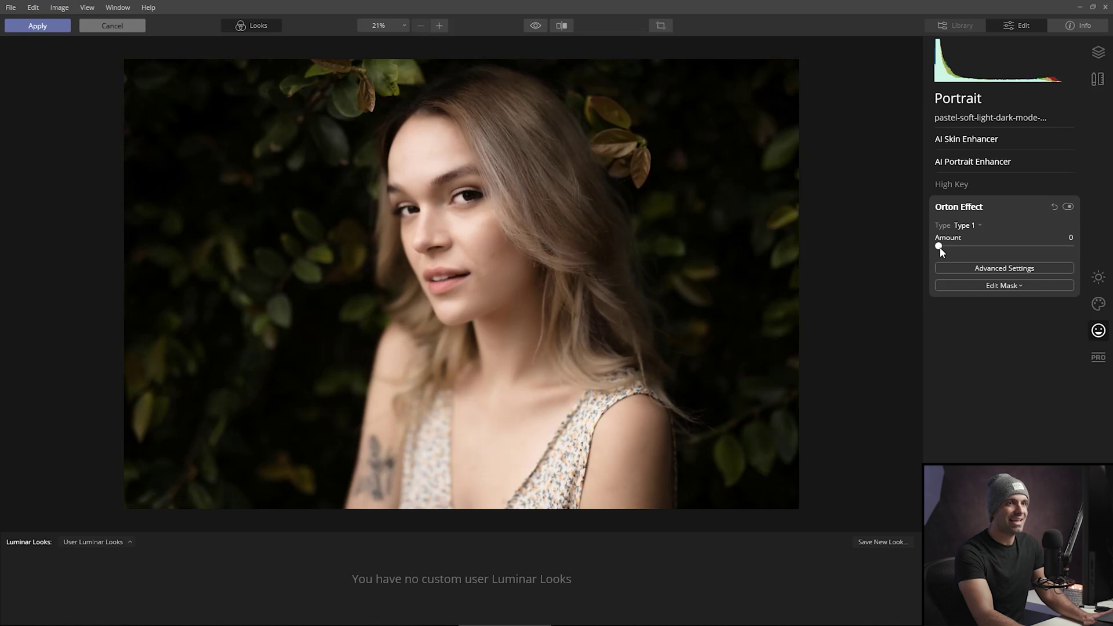
{"action": "left_click", "coordinate": [965, 226]}
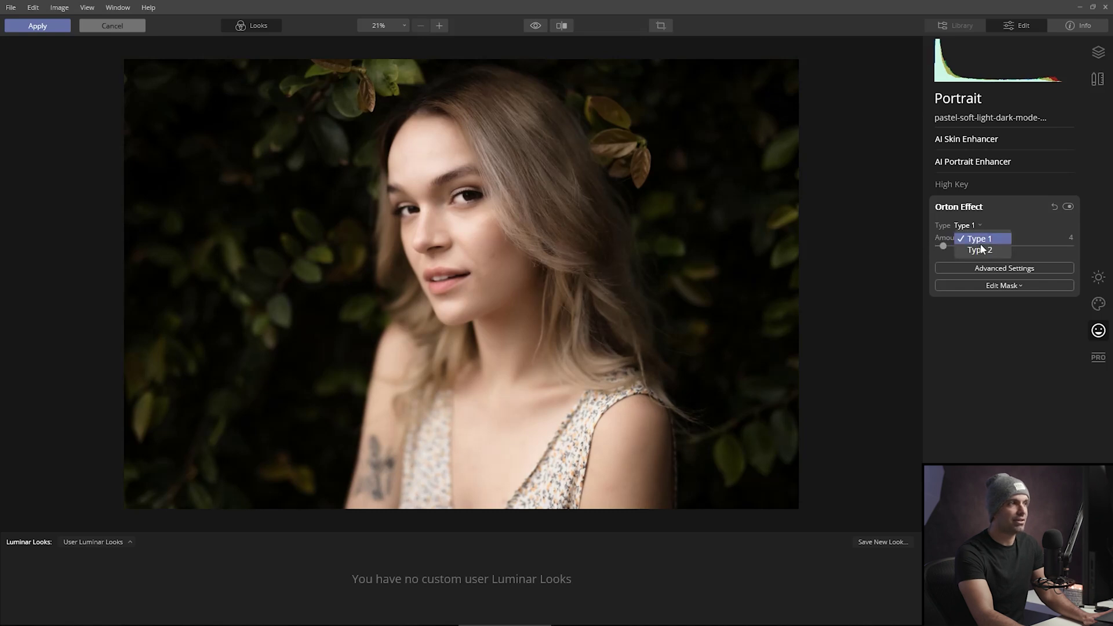
{"action": "left_click", "coordinate": [981, 250]}
{"action": "left_click", "coordinate": [973, 226]}
{"action": "left_click", "coordinate": [974, 238]}
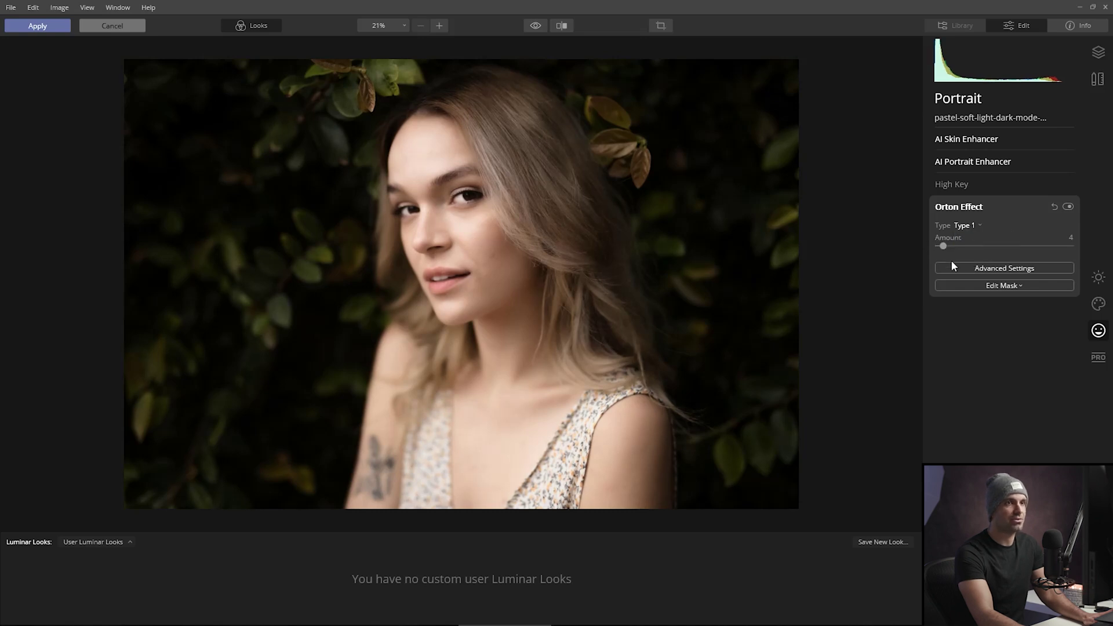
{"action": "left_click_drag", "start_coordinate": [956, 249], "coordinate": [1094, 255]}
{"action": "left_click", "coordinate": [967, 226]}
{"action": "left_click", "coordinate": [985, 250]}
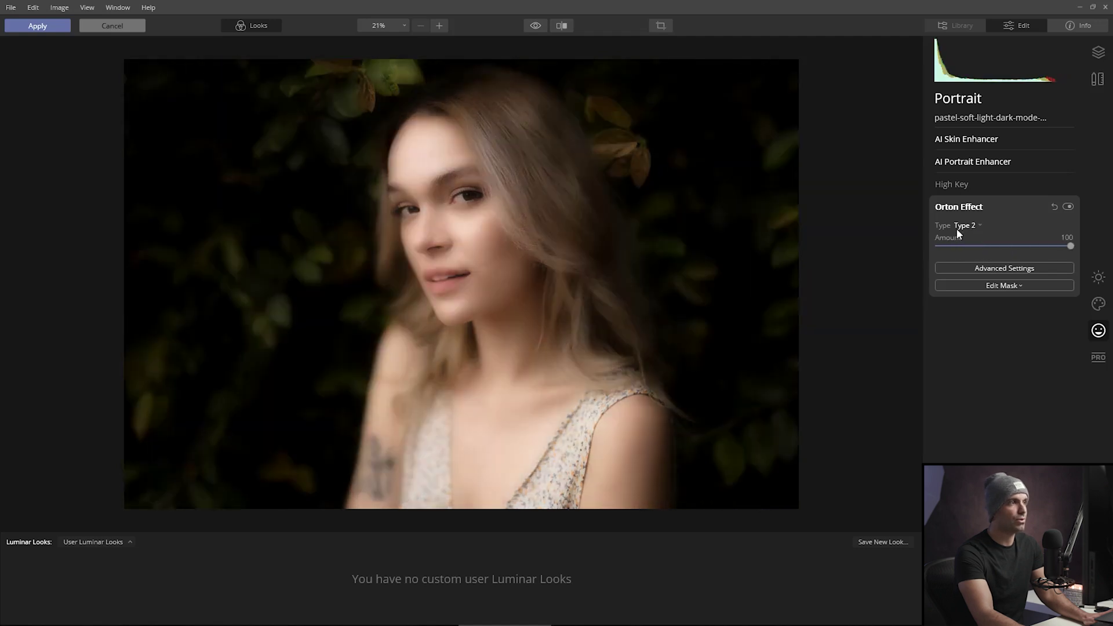
{"action": "left_click_drag", "start_coordinate": [1077, 246], "coordinate": [905, 249]}
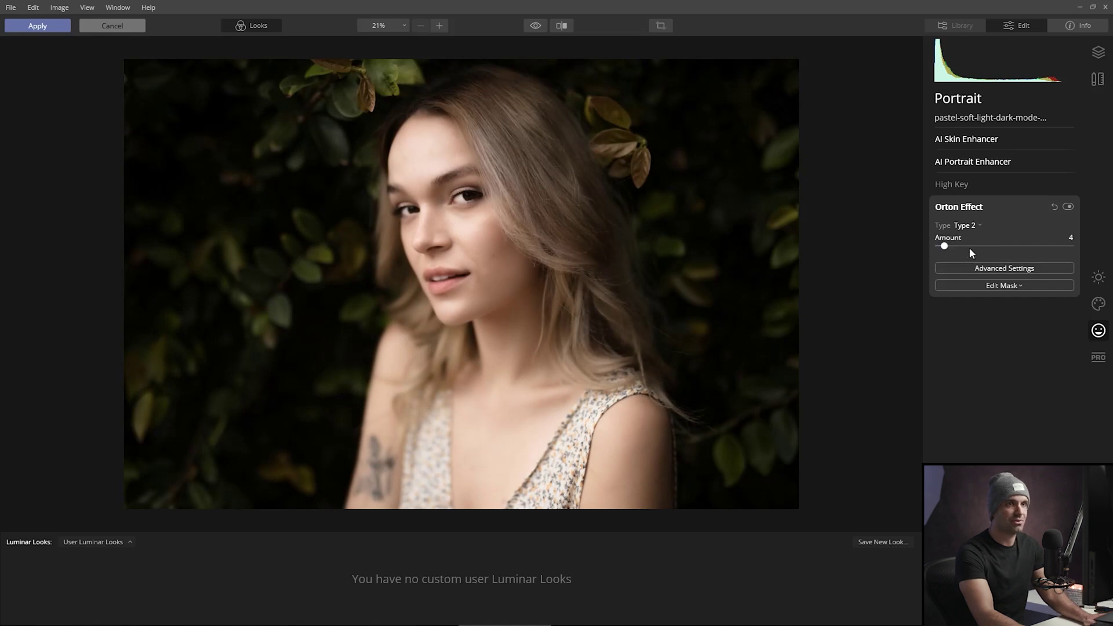
Step: Set the High Key Amount to 5 and check the portrait with the effect switched off and on again
{"action": "left_click", "coordinate": [951, 183]}
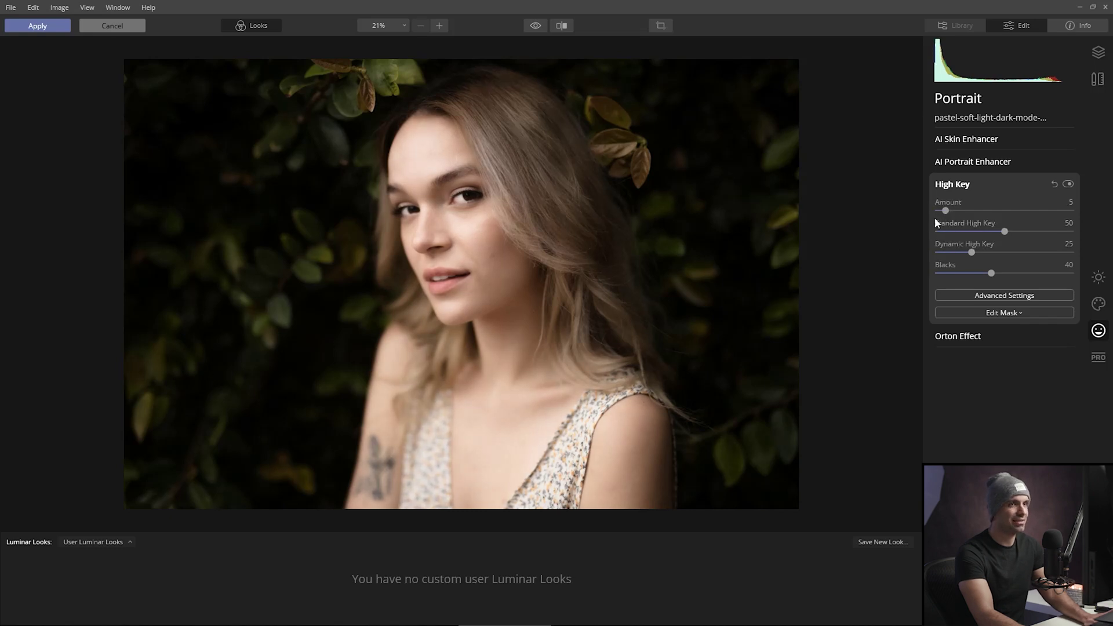
{"action": "left_click", "coordinate": [1067, 184]}
{"action": "left_click", "coordinate": [1069, 185]}
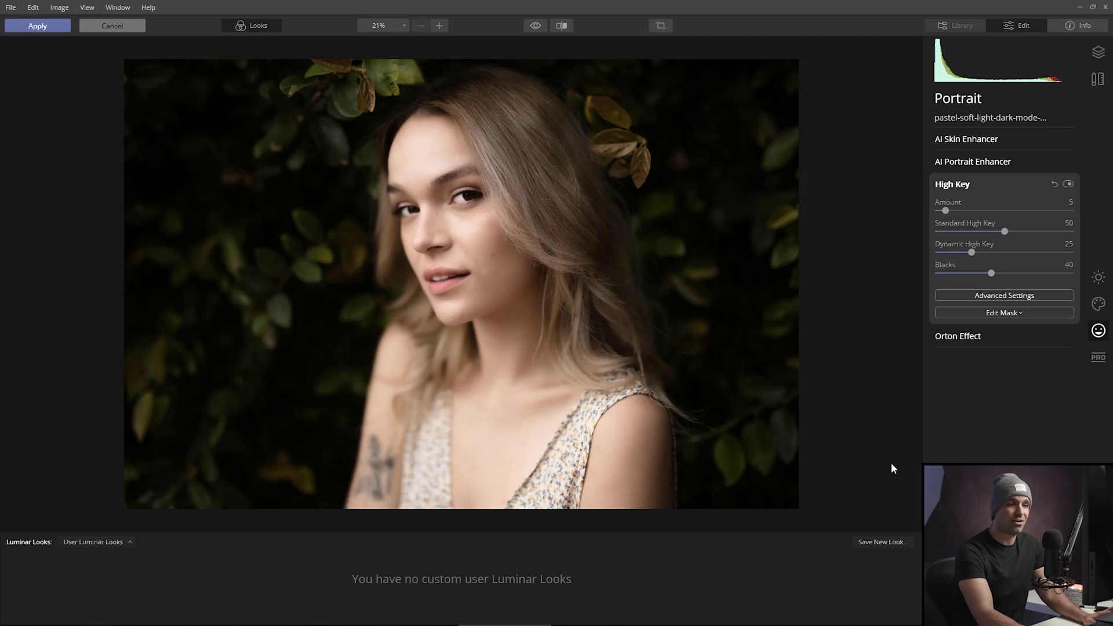
Step: Save the current adjustments as a new Luminar Look named Pye Batch Retouch and try its Amount control, leaving it at 100
{"action": "left_click", "coordinate": [882, 538]}
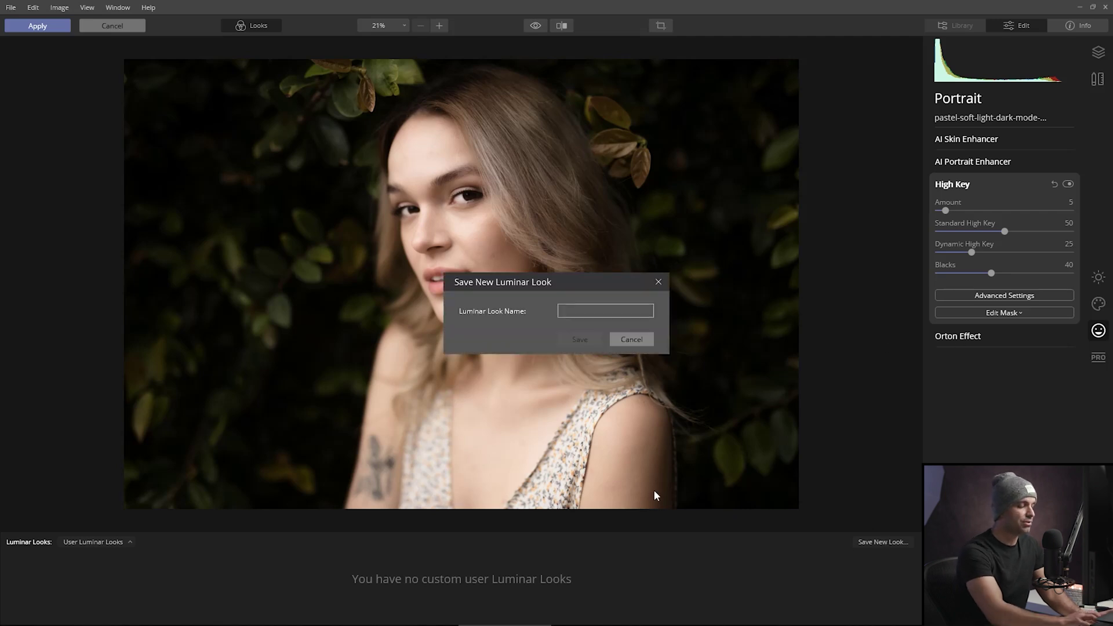
{"action": "type", "text": "P"}
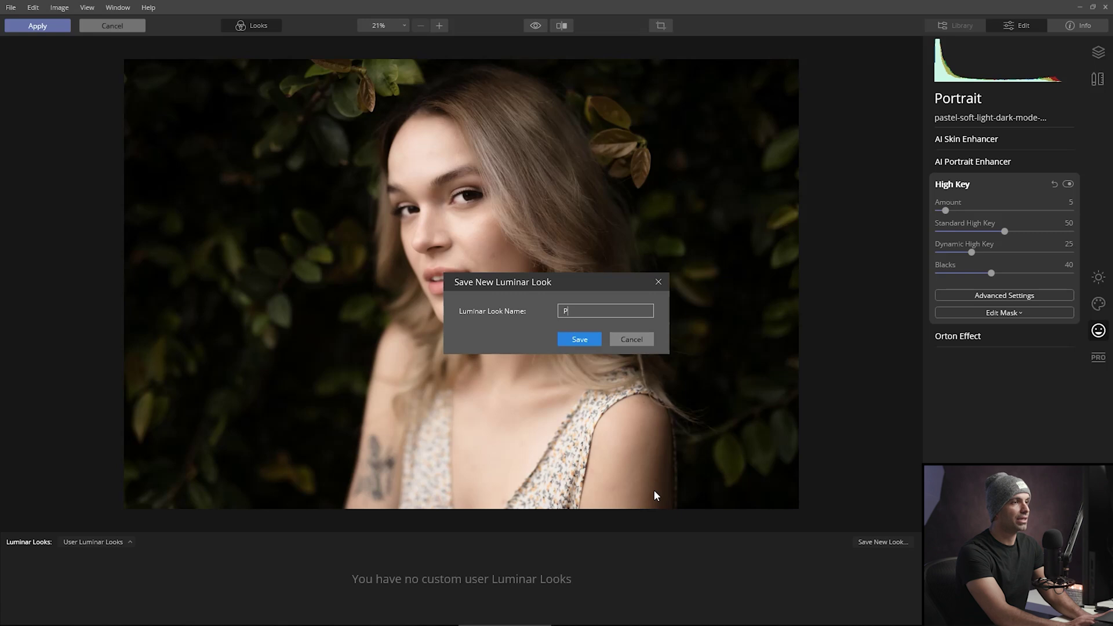
{"action": "type", "text": "ye Batch Retouch"}
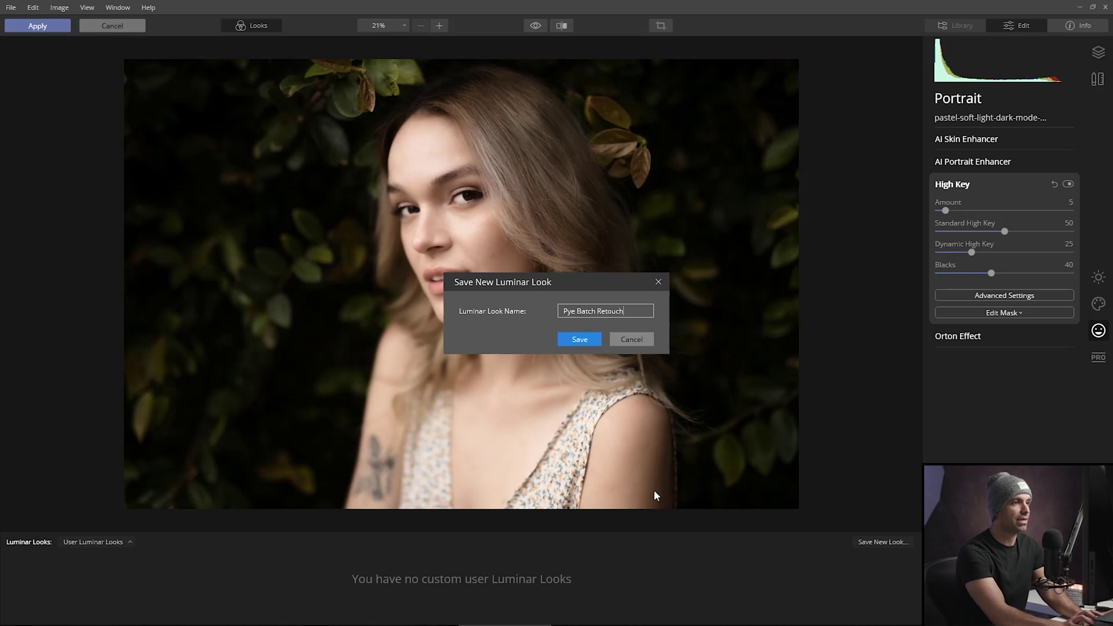
{"action": "key", "text": "Return"}
{"action": "mouse_move", "coordinate": [91, 597]}
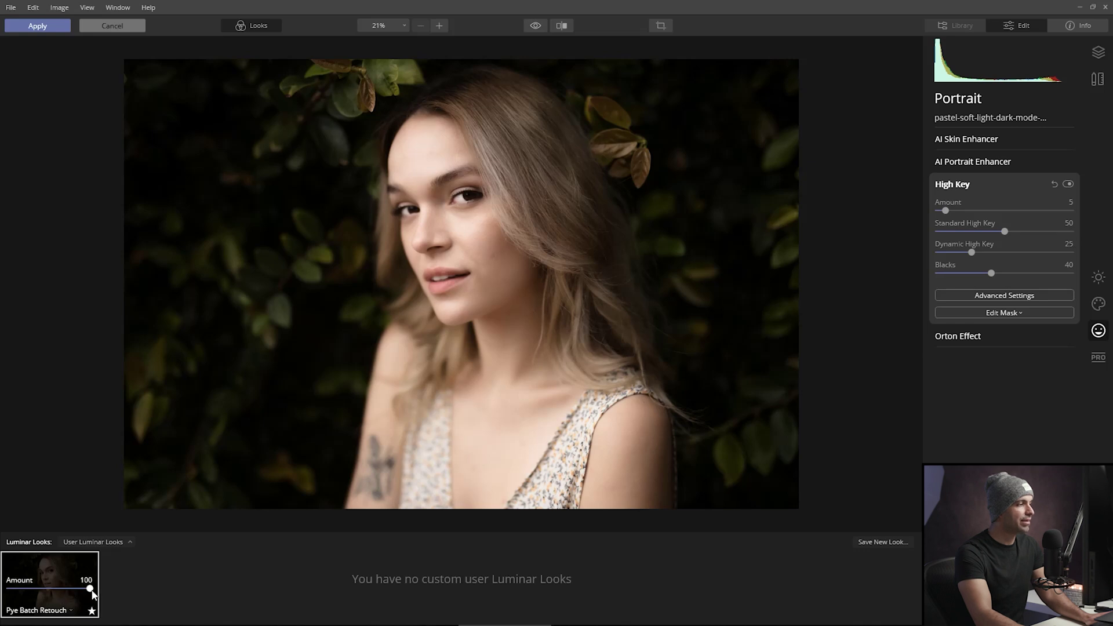
{"action": "left_click_drag", "start_coordinate": [75, 586], "coordinate": [74, 587]}
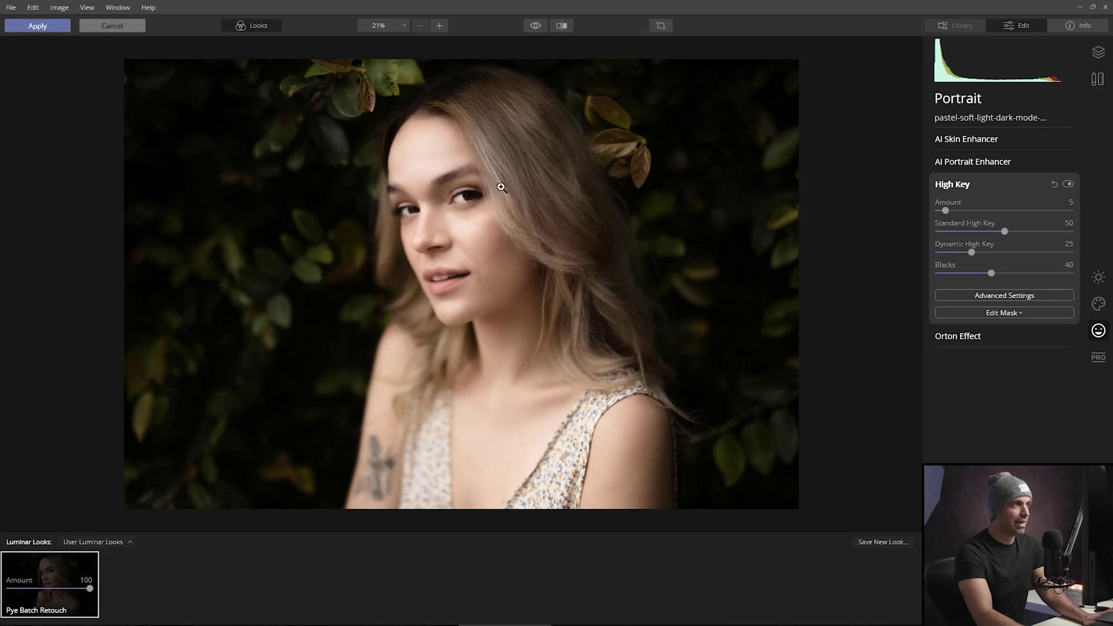
Step: Compare the portrait before and after in split view and discard the changes to return to Lightroom Classic
{"action": "left_click", "coordinate": [562, 26]}
{"action": "left_click_drag", "start_coordinate": [457, 210], "coordinate": [321, 256]}
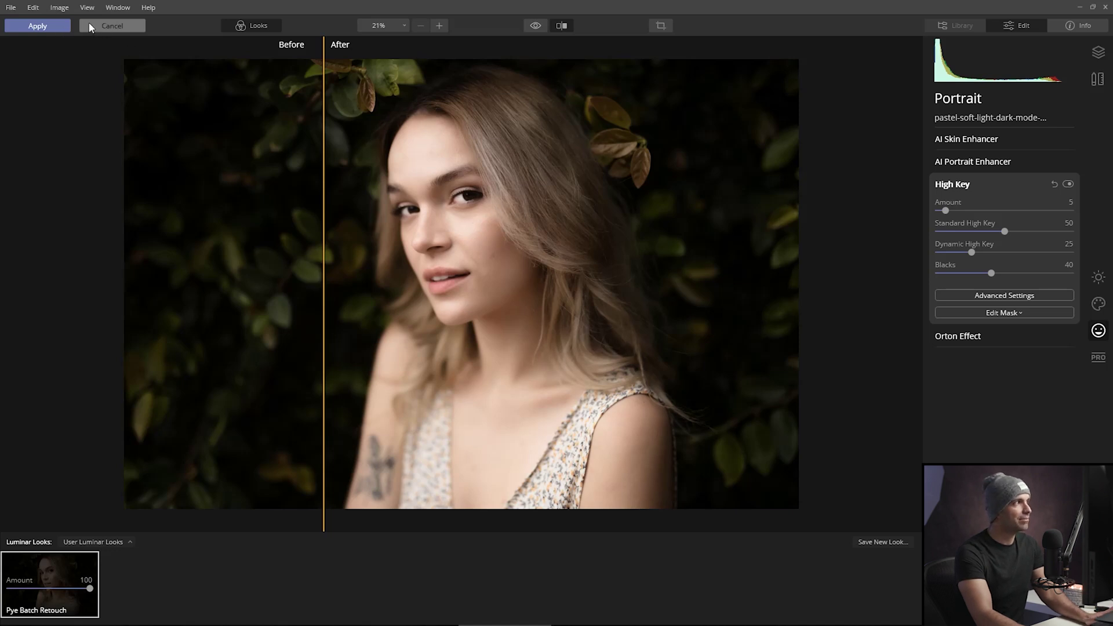
{"action": "left_click", "coordinate": [111, 26]}
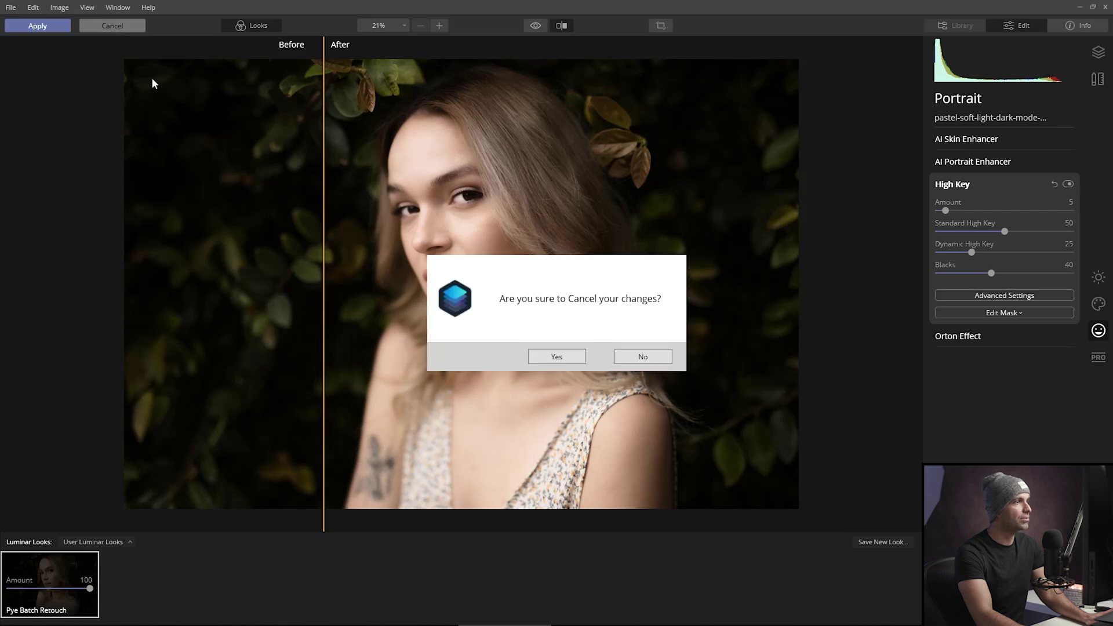
{"action": "left_click", "coordinate": [554, 355]}
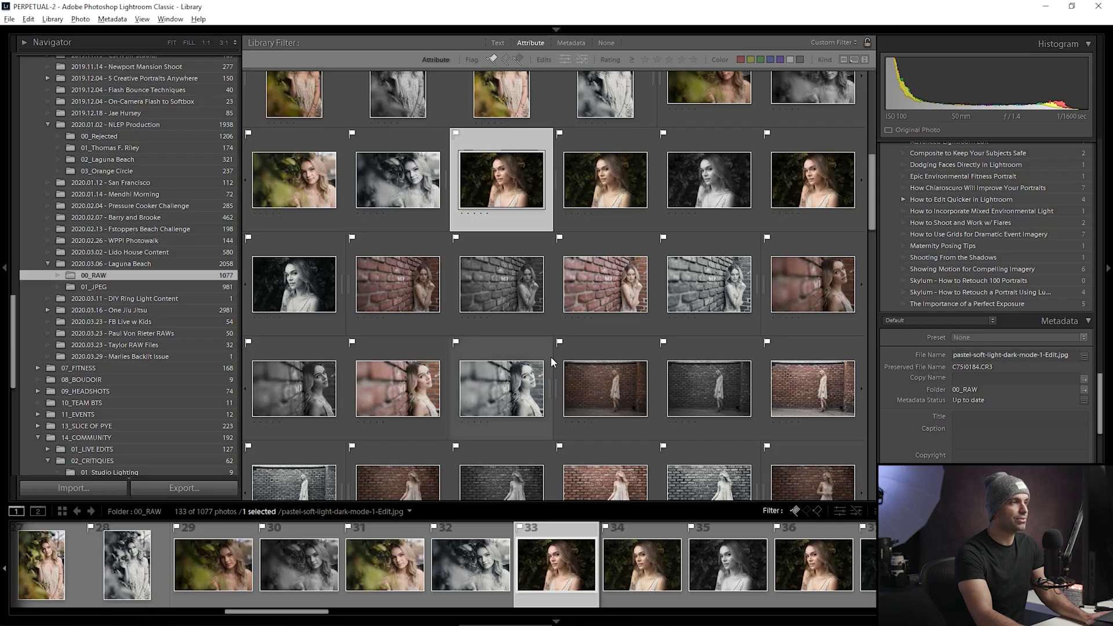
Step: Select the bright color portrait of the woman with her hand on her cheek against the pale background
{"action": "scroll", "coordinate": [543, 328], "scroll_direction": "down", "scroll_amount": 10}
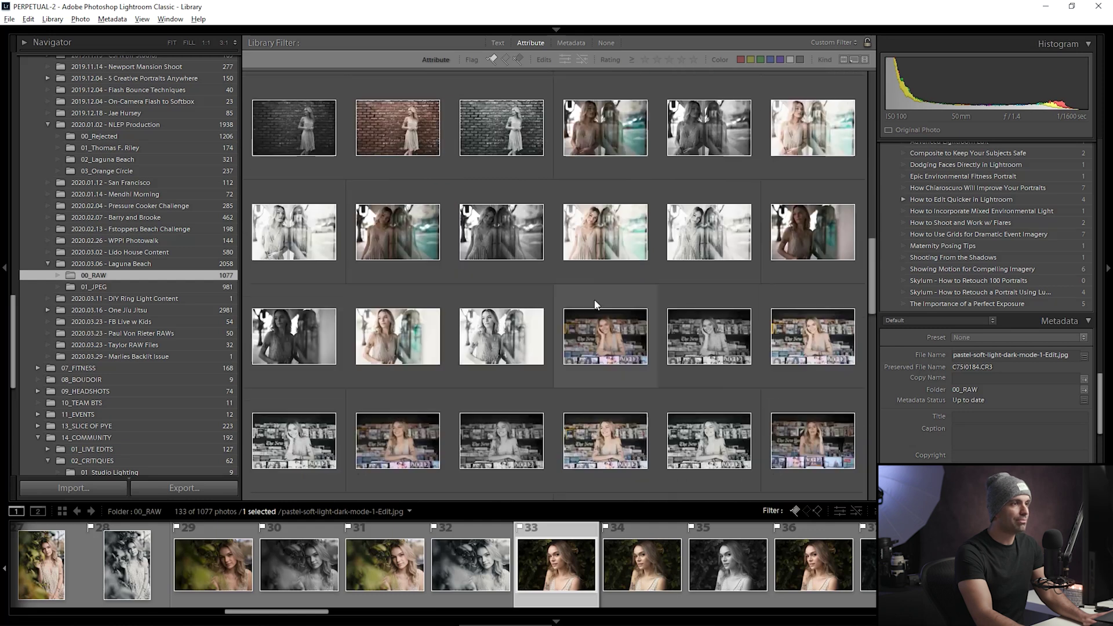
{"action": "scroll", "coordinate": [580, 290], "scroll_direction": "down", "scroll_amount": 6}
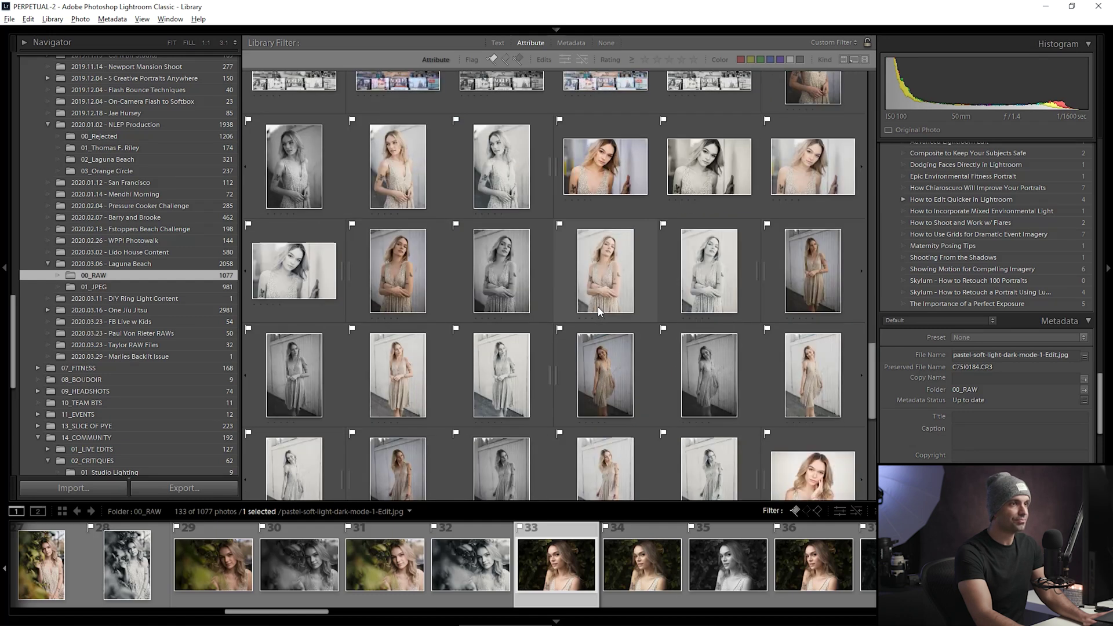
{"action": "scroll", "coordinate": [464, 247], "scroll_direction": "up", "scroll_amount": 2}
{"action": "left_click", "coordinate": [408, 247]}
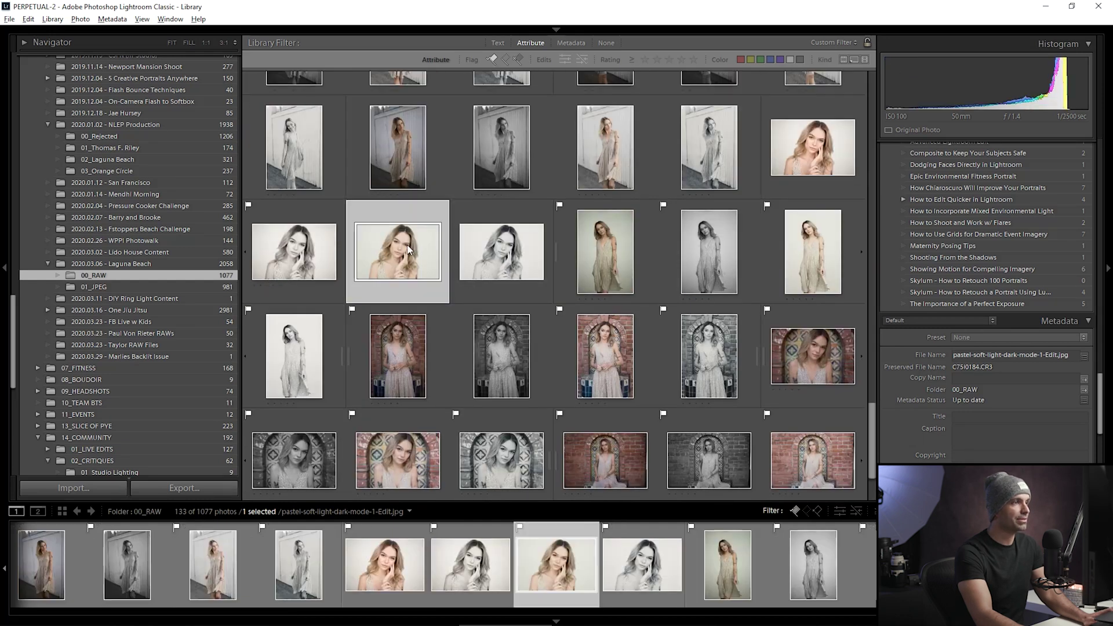
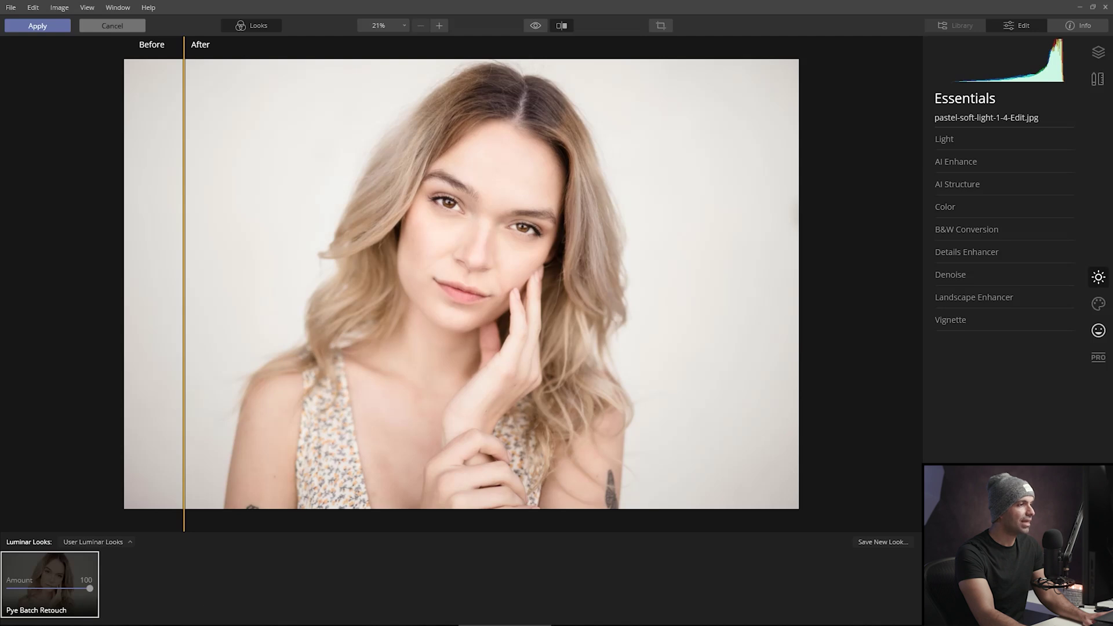
Step: In the AI Portrait Enhancer, set Eye Whitening to 30, Eye Enhancer to 70 and Dark Circles Removal to 49
{"action": "left_click", "coordinate": [1097, 330]}
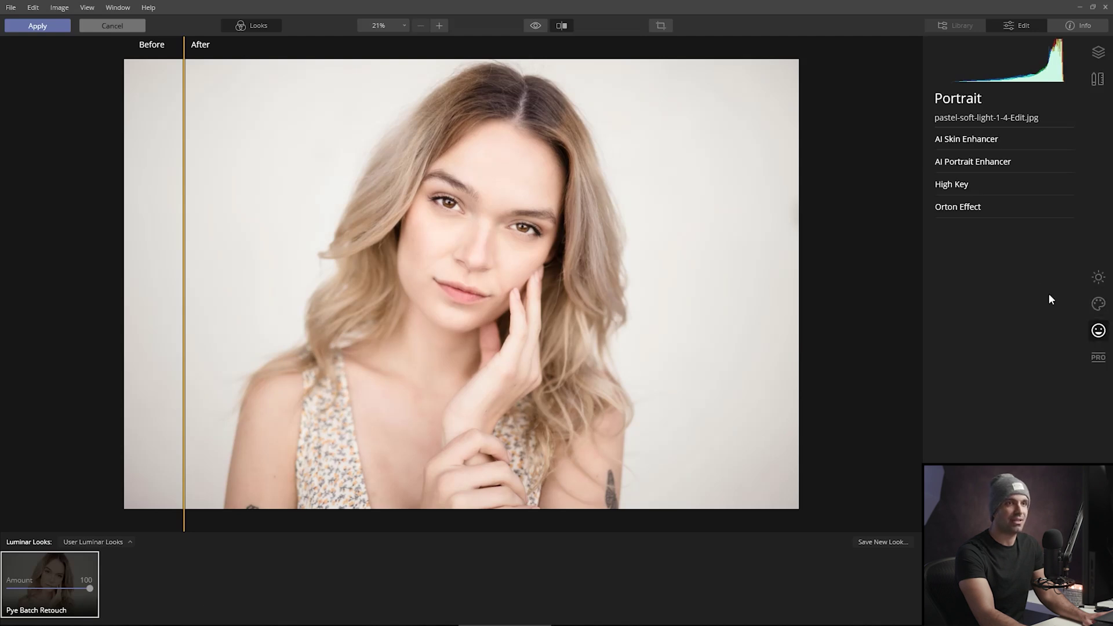
{"action": "left_click", "coordinate": [985, 142]}
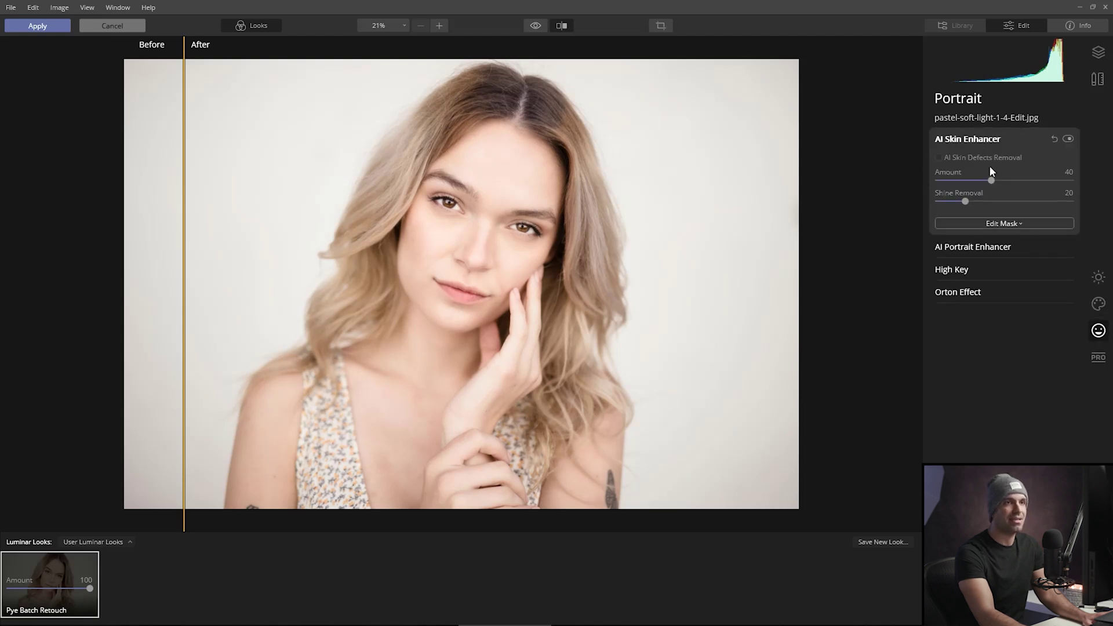
{"action": "left_click", "coordinate": [995, 247]}
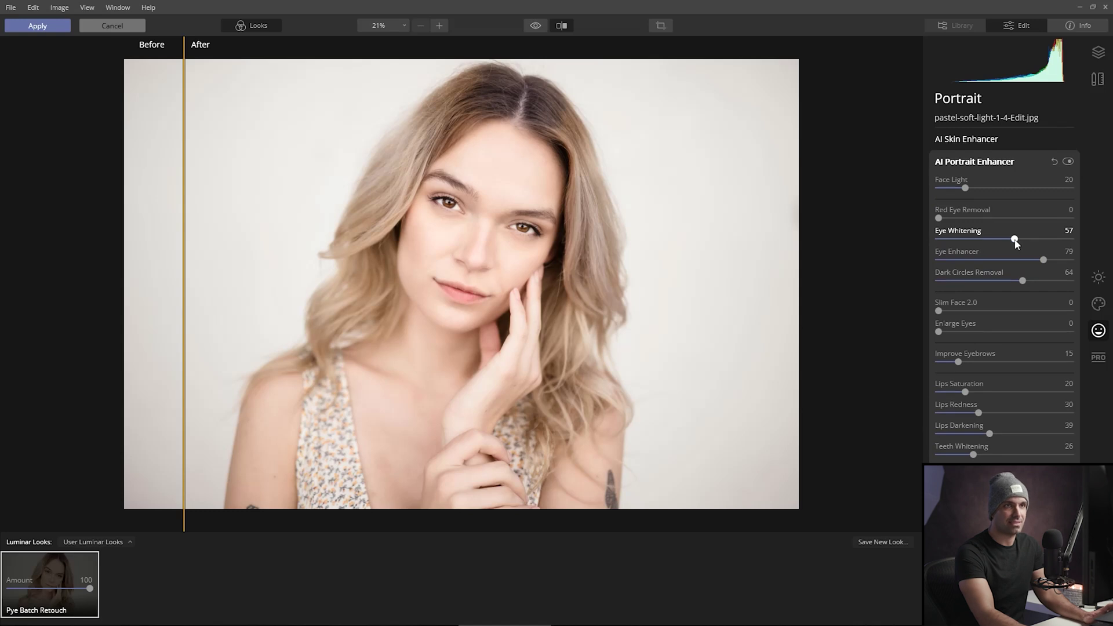
{"action": "left_click_drag", "start_coordinate": [1015, 239], "coordinate": [996, 239]}
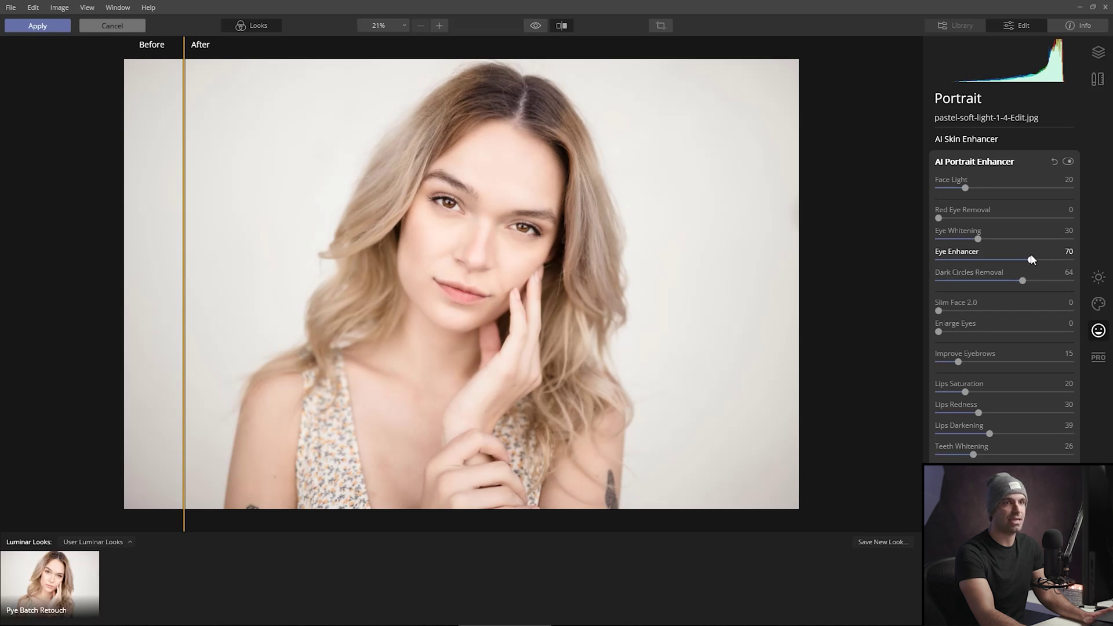
{"action": "left_click_drag", "start_coordinate": [1029, 281], "coordinate": [1018, 282]}
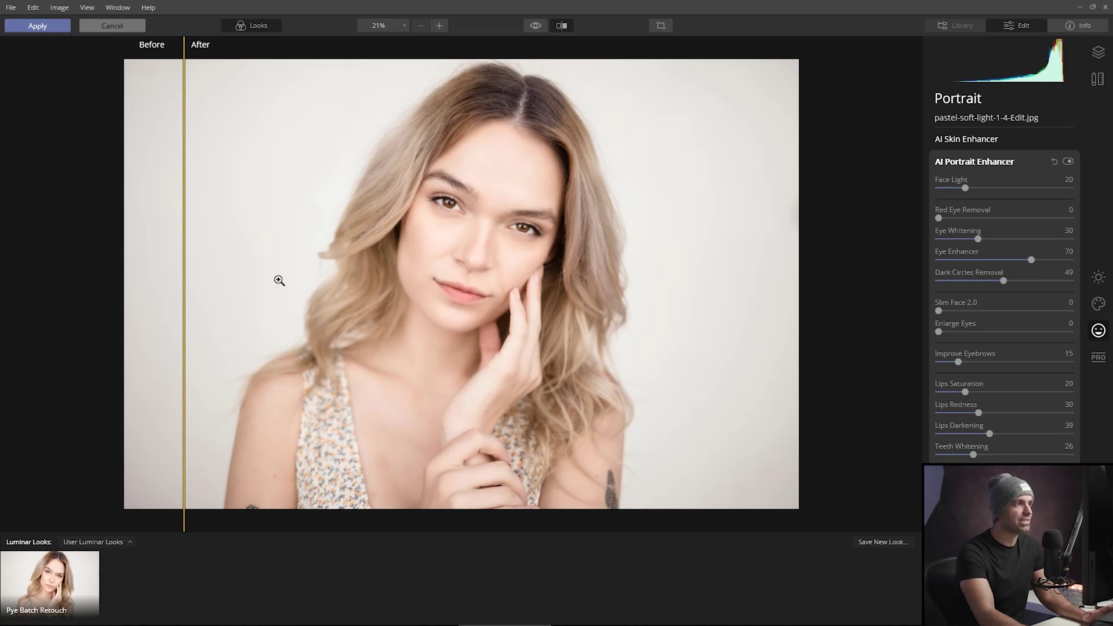
Step: Check the before/after split and update the Pye Batch Retouch look with the current settings
{"action": "left_click_drag", "start_coordinate": [182, 242], "coordinate": [180, 337]}
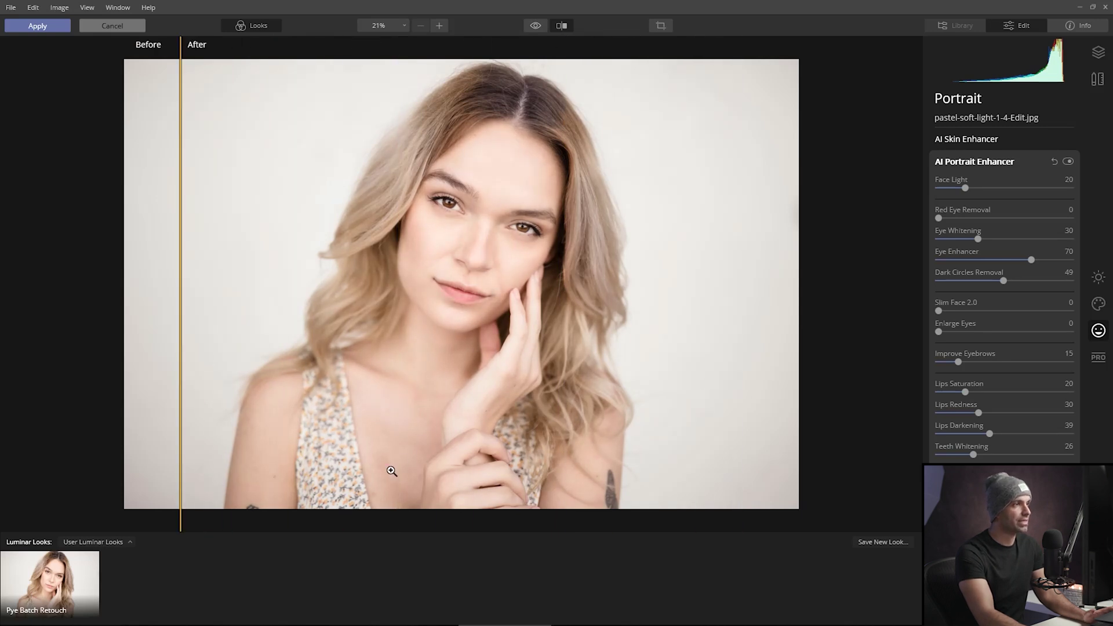
{"action": "right_click", "coordinate": [80, 587]}
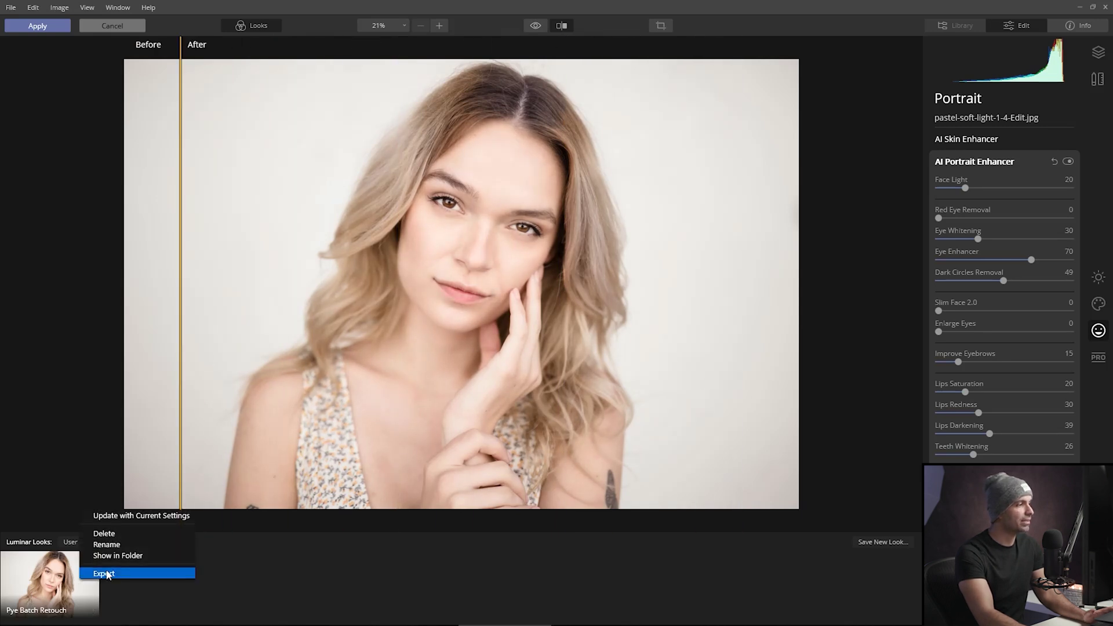
{"action": "left_click", "coordinate": [140, 515]}
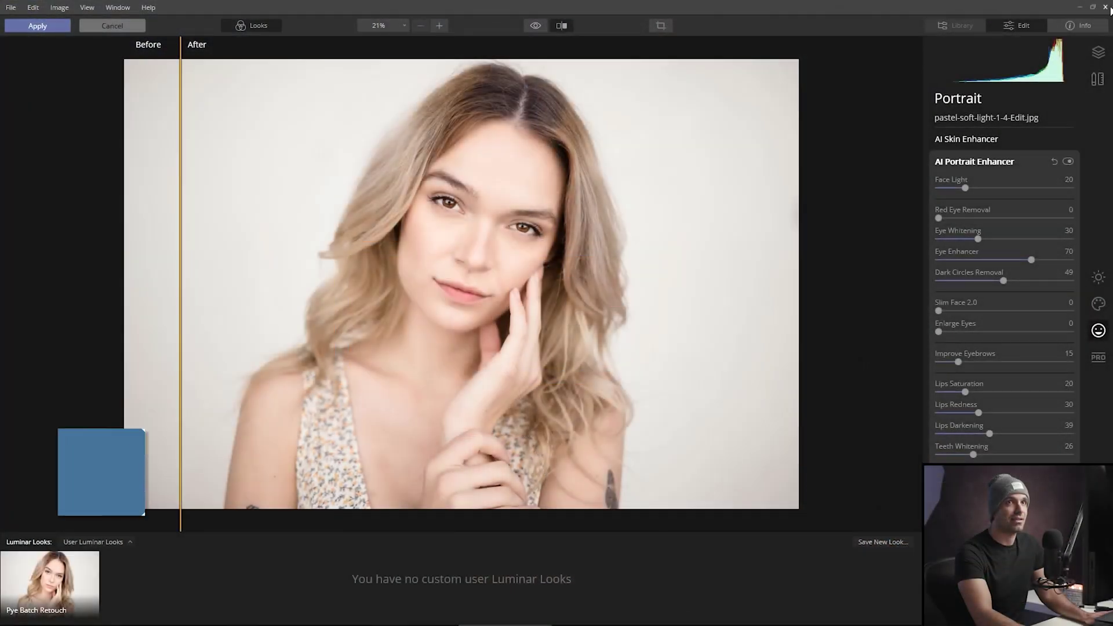
Step: Close Luminar without applying the changes to the bright portrait and return to the Lightroom Classic library
{"action": "key", "text": "Escape"}
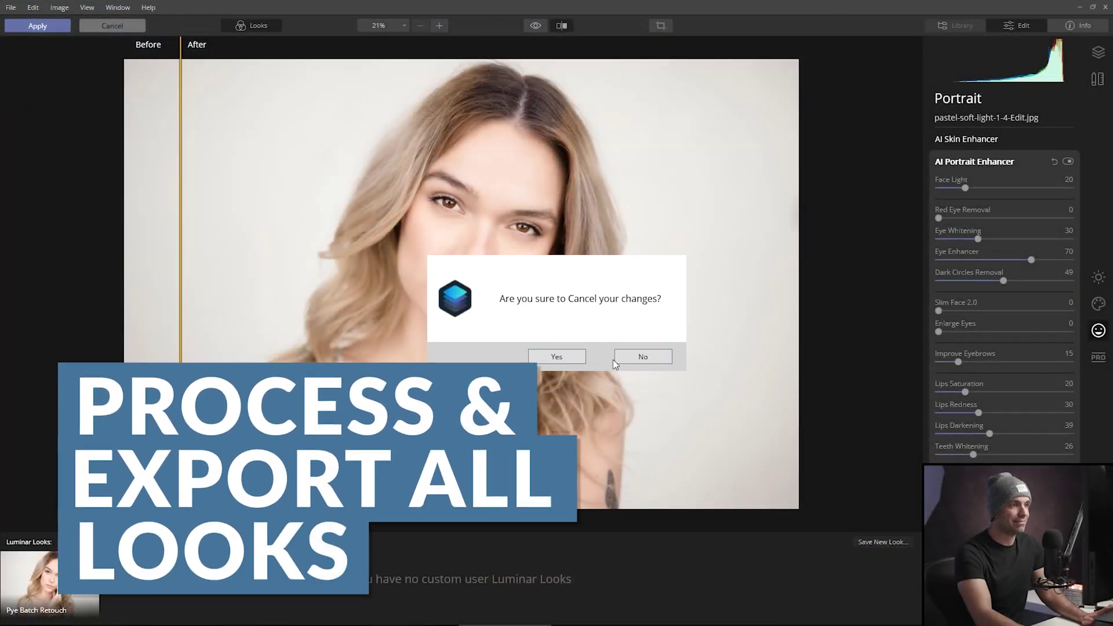
{"action": "left_click", "coordinate": [634, 357]}
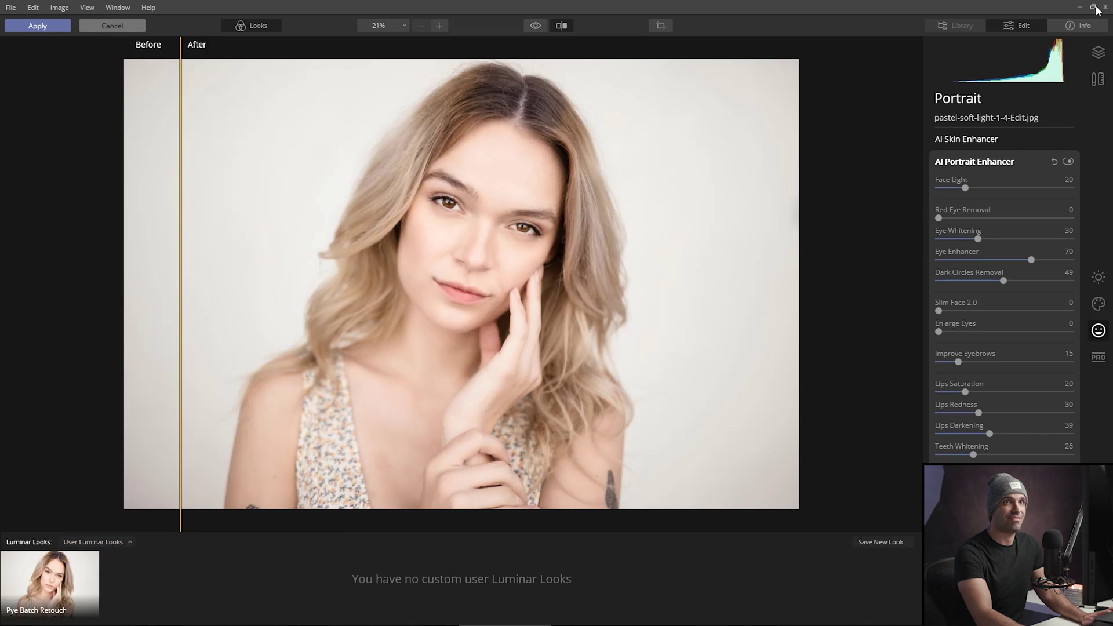
{"action": "left_click", "coordinate": [1103, 9]}
{"action": "left_click", "coordinate": [577, 356]}
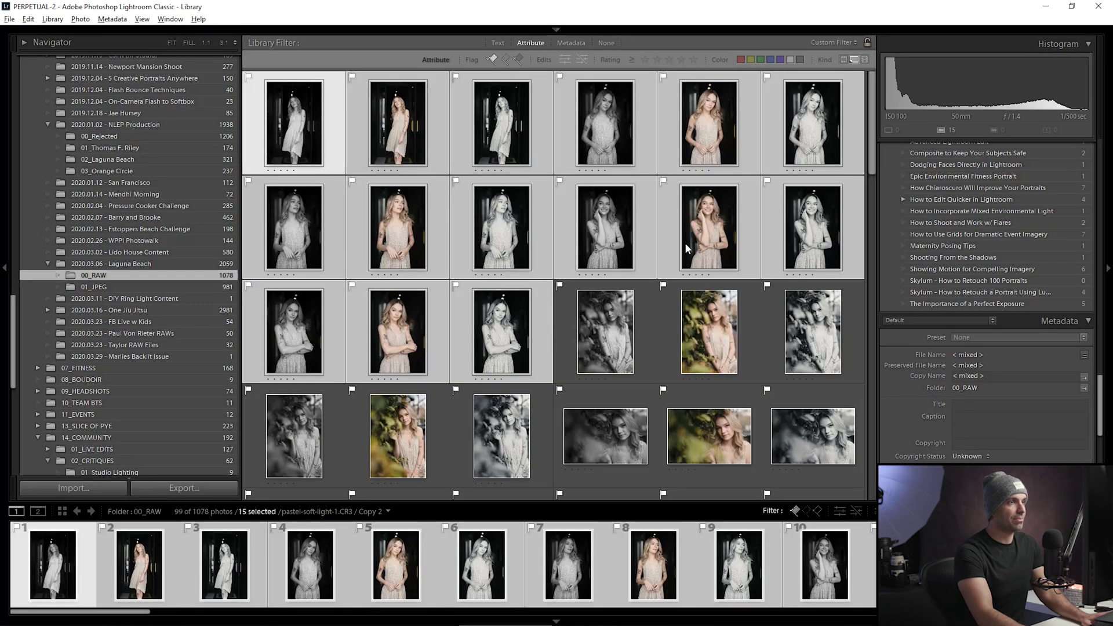
Step: Reset the develop settings of the 15 selected doorway photos and open the first one alone in Develop
{"action": "key", "text": "d"}
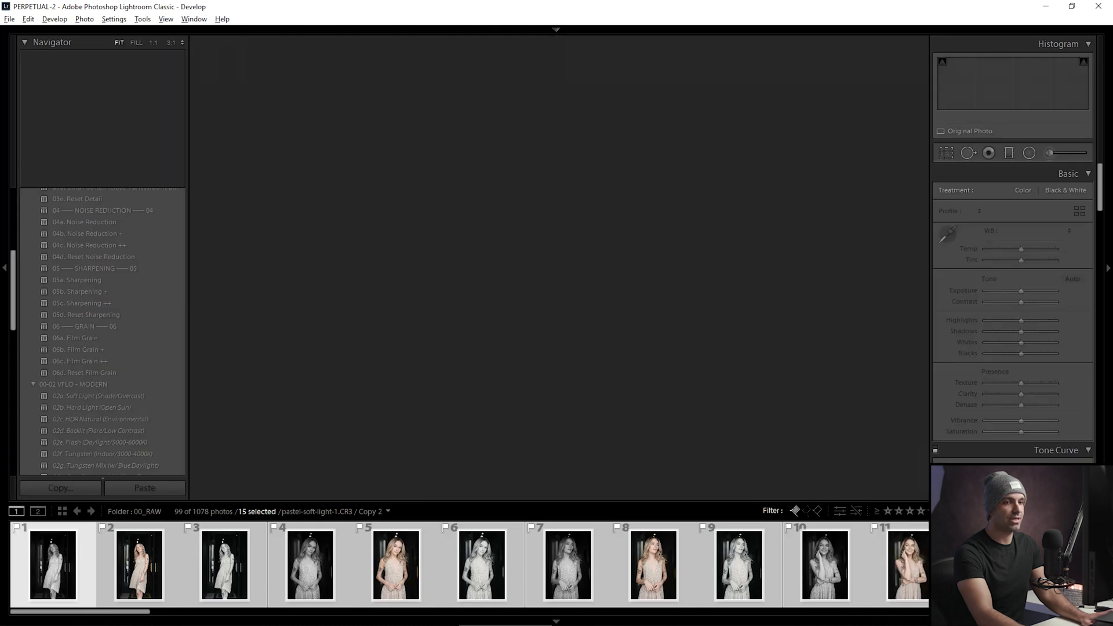
{"action": "key", "text": "ctrl+shift+r"}
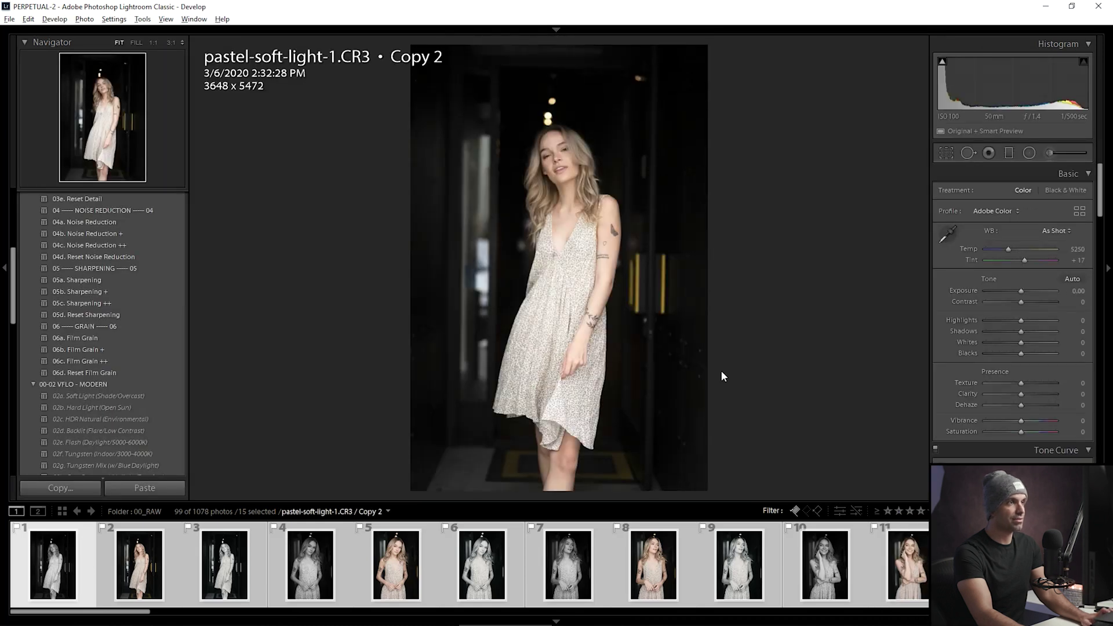
{"action": "key", "text": "g"}
{"action": "left_click", "coordinate": [632, 335]}
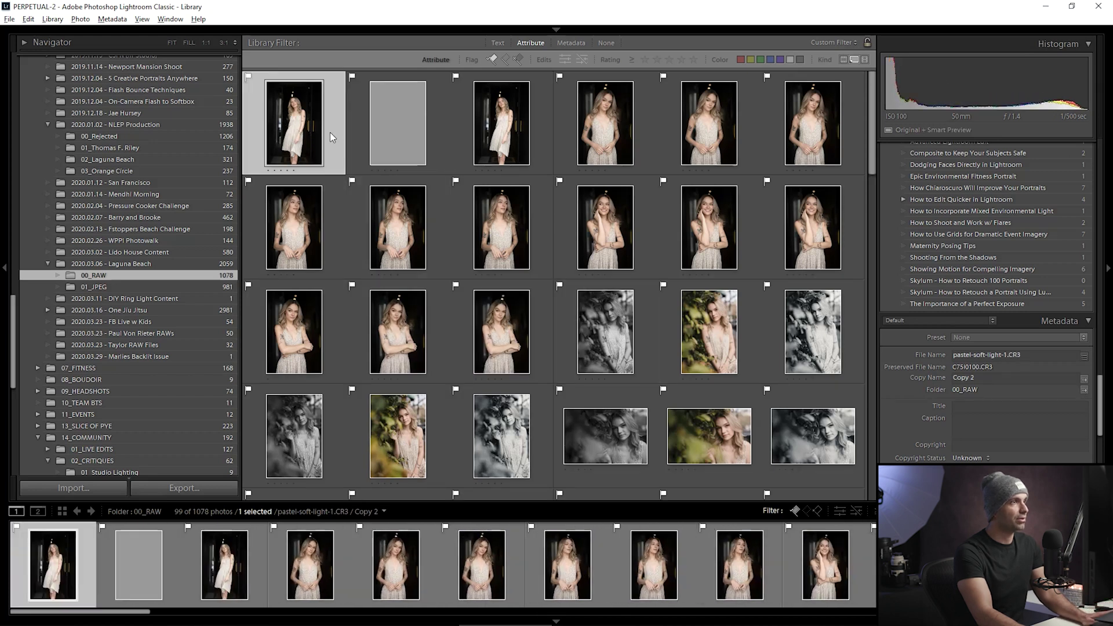
{"action": "key", "text": "d"}
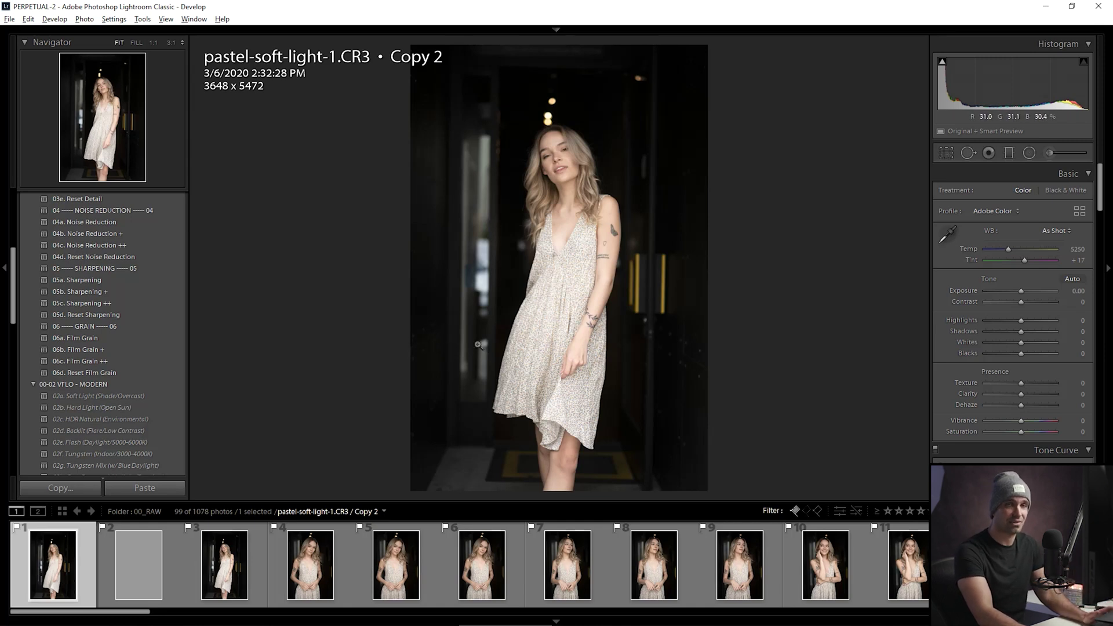
Step: Apply the Soft Light (Shade/Overcast) and Add Profile Correction w/o Vignette presets to the first doorway photo
{"action": "left_click", "coordinate": [154, 396]}
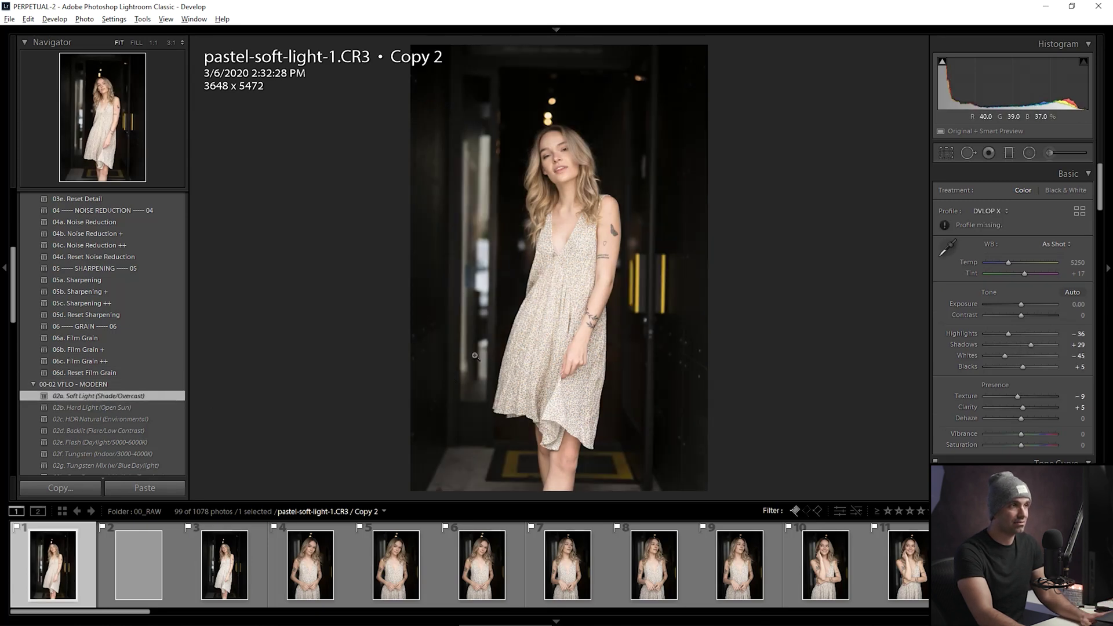
{"action": "scroll", "coordinate": [134, 259], "scroll_direction": "up", "scroll_amount": 10}
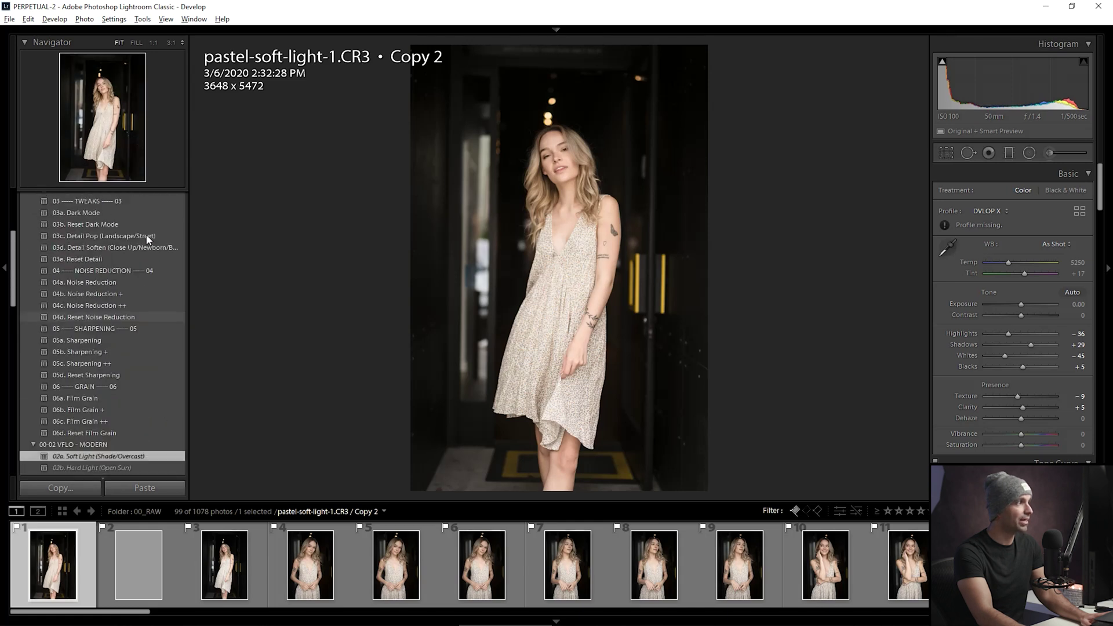
{"action": "left_click", "coordinate": [158, 258]}
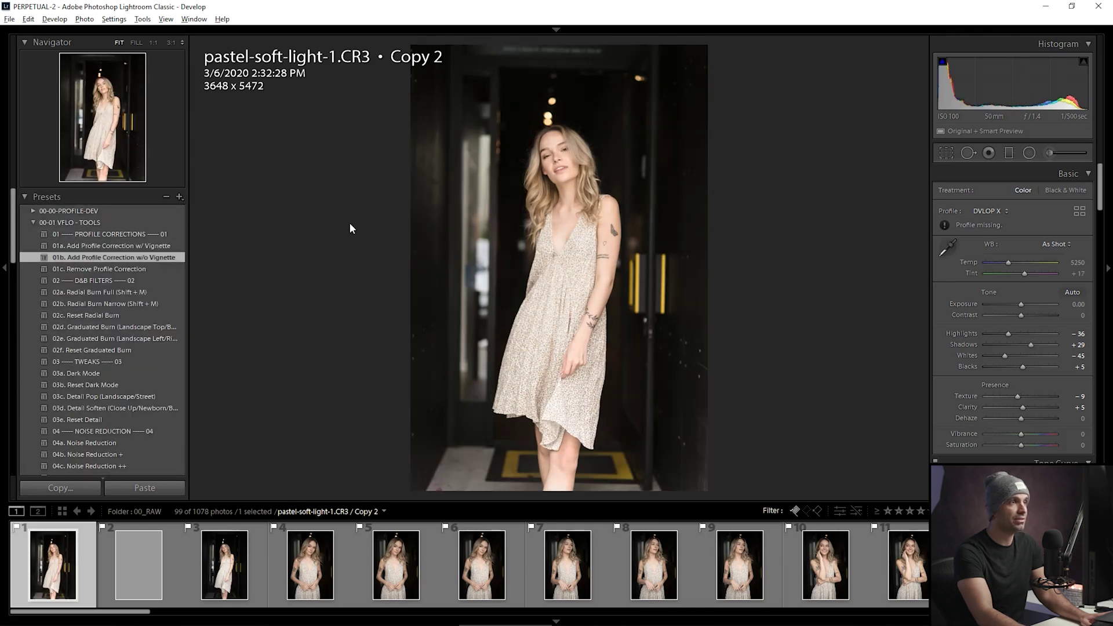
Step: Add the Radial Burn Full preset and reposition its radial filter so it is centred on the woman's face
{"action": "left_click", "coordinate": [134, 290]}
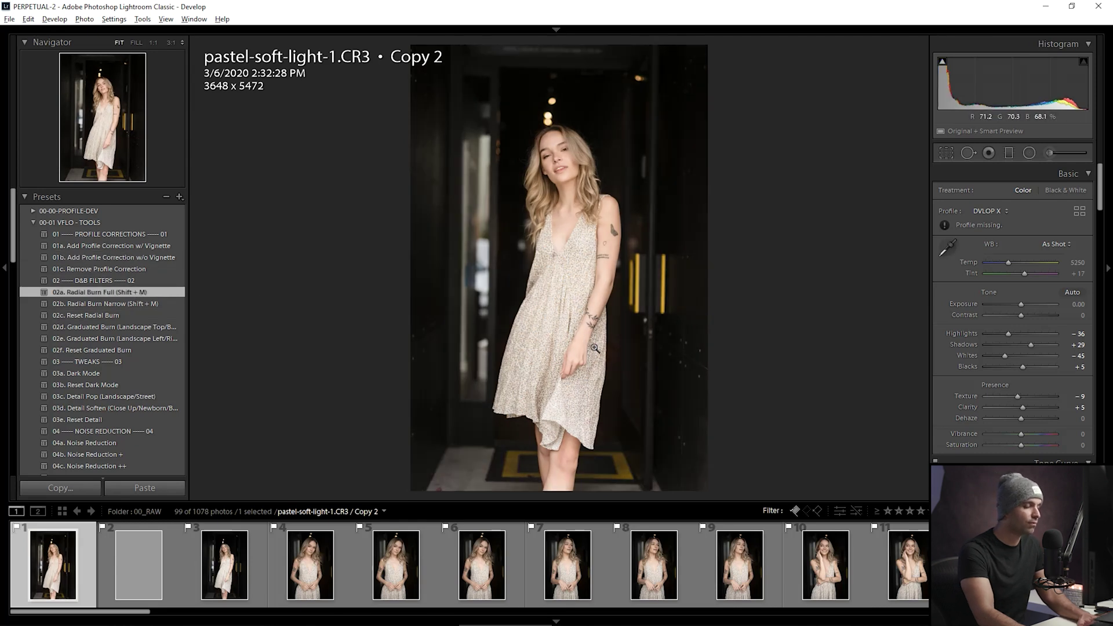
{"action": "key", "text": "shift+m"}
{"action": "double_click", "coordinate": [556, 270], "text": "ctrl"}
{"action": "left_click_drag", "start_coordinate": [556, 269], "coordinate": [566, 170]}
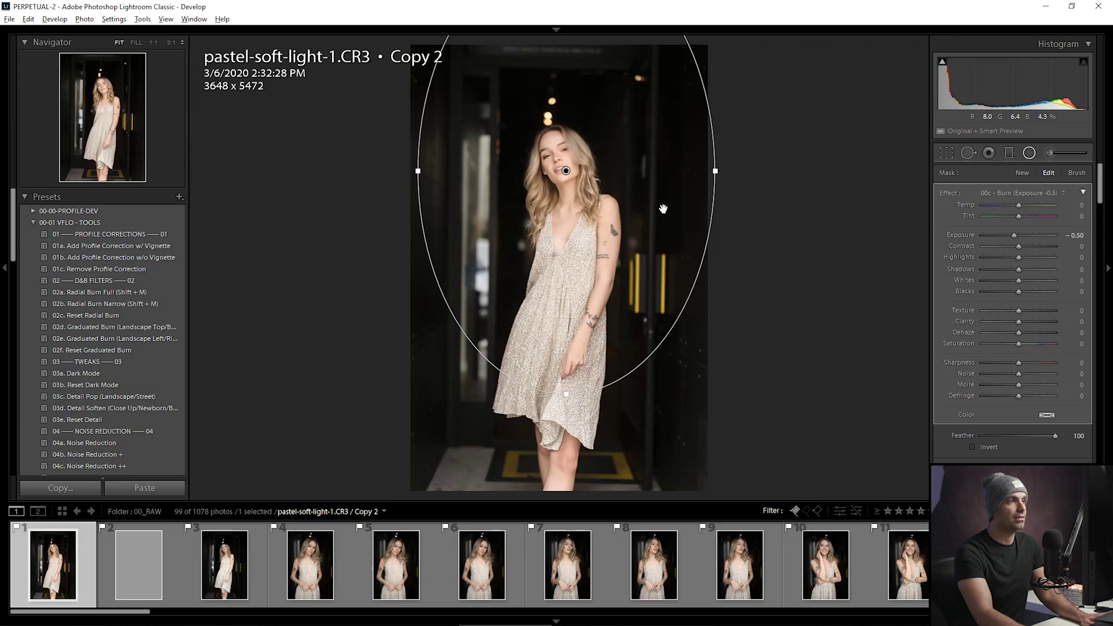
{"action": "left_click", "coordinate": [1029, 153]}
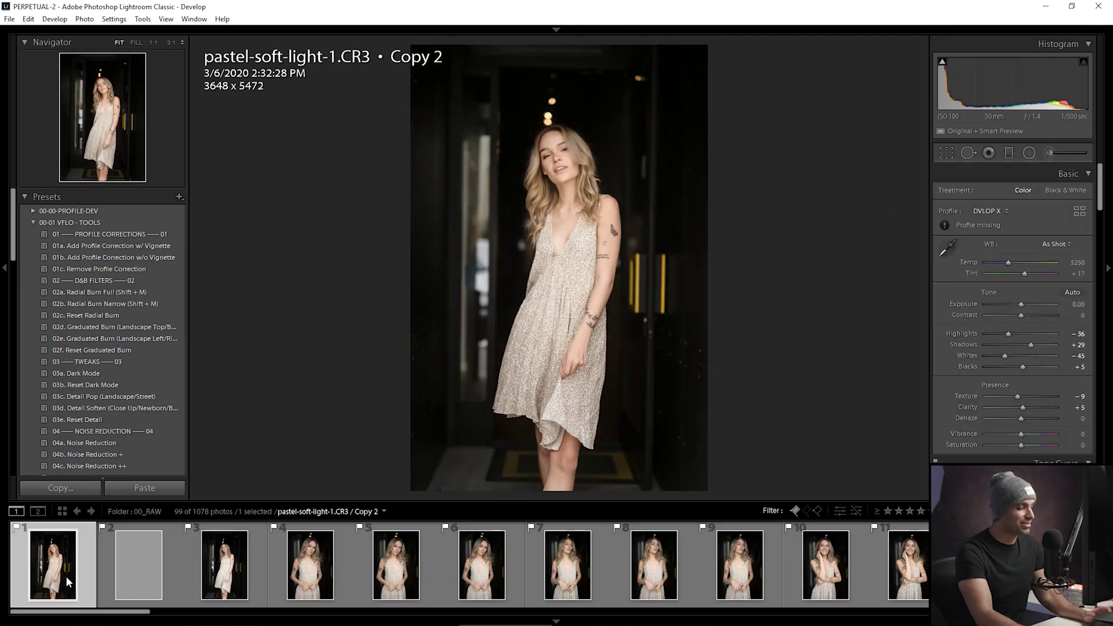
Step: Copy all develop settings from the first doorway photo and paste them onto the other 14 doorway photos
{"action": "key", "text": "ctrl+shift+c"}
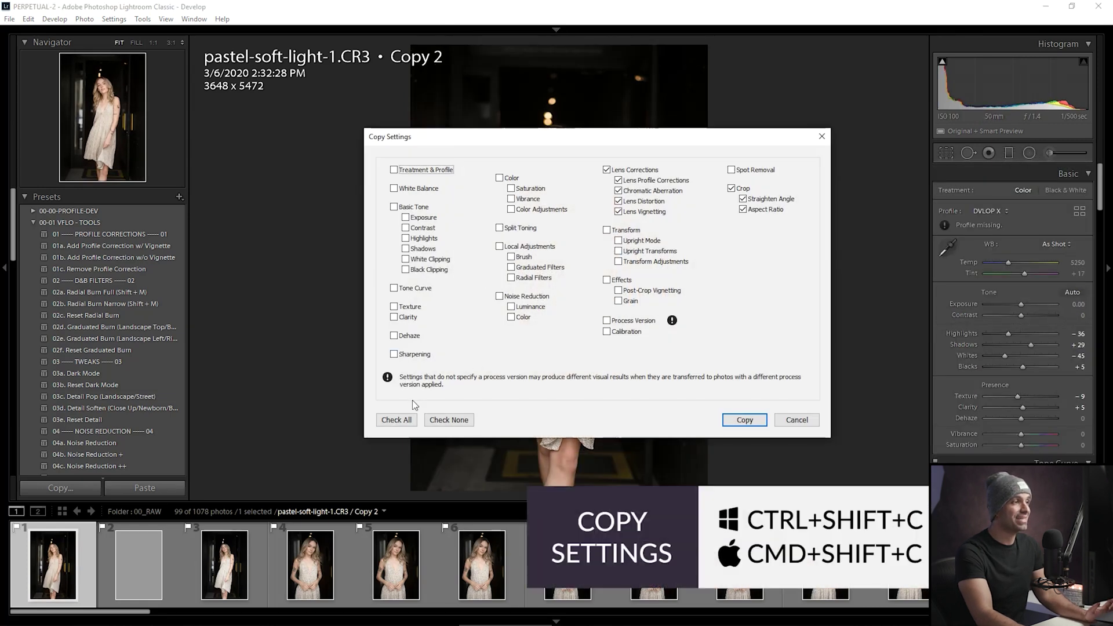
{"action": "left_click", "coordinate": [744, 419]}
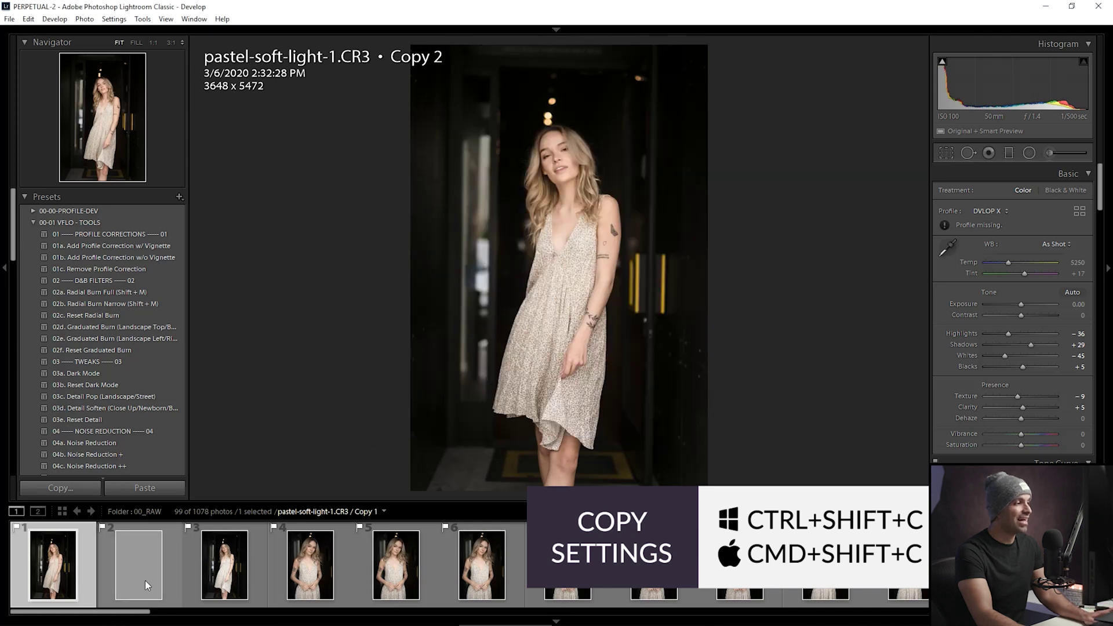
{"action": "left_click", "coordinate": [145, 580]}
{"action": "scroll", "coordinate": [464, 565], "scroll_direction": "down", "scroll_amount": 4}
{"action": "left_click", "coordinate": [920, 565], "text": "shift"}
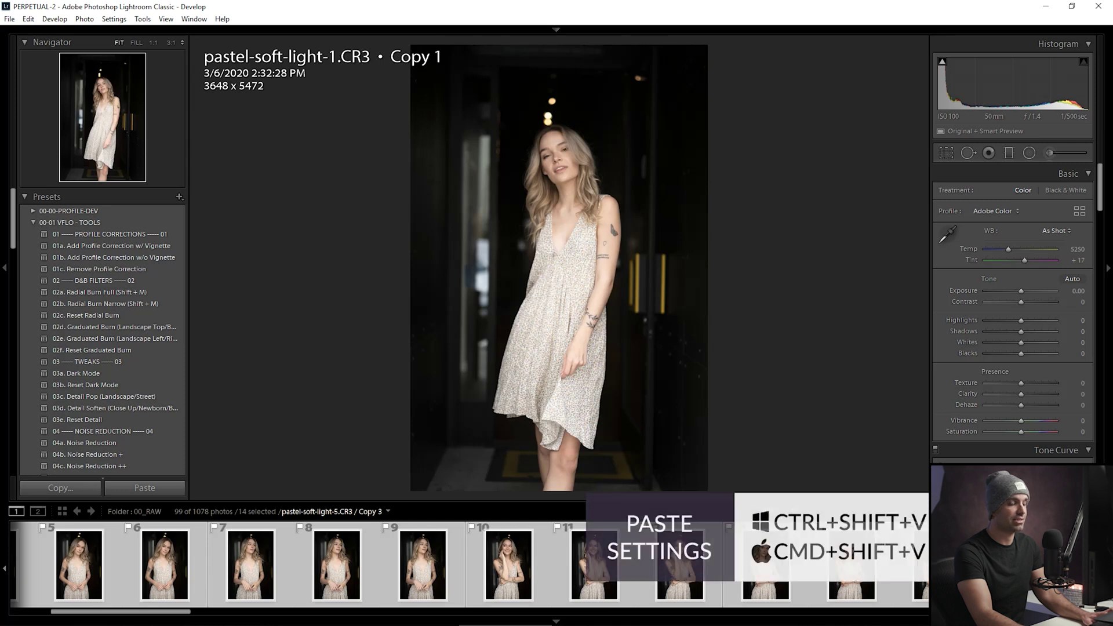
{"action": "key", "text": "ctrl+shift+v"}
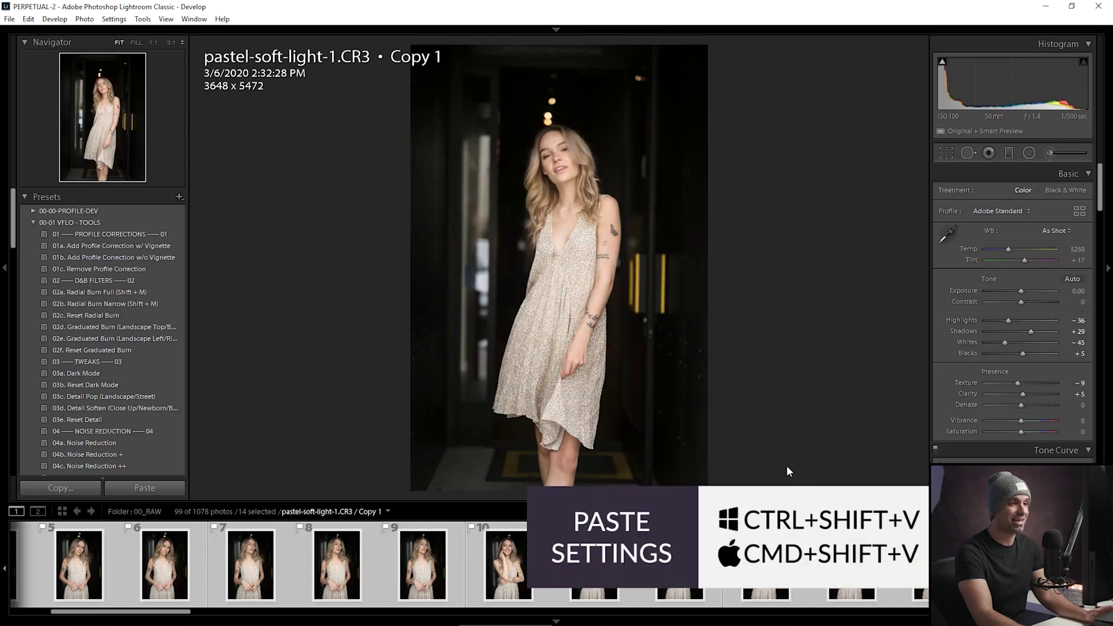
Step: Return to the library grid, remove the virtual copies filter and select all the flagged photos in 00_RAW
{"action": "key", "text": "g"}
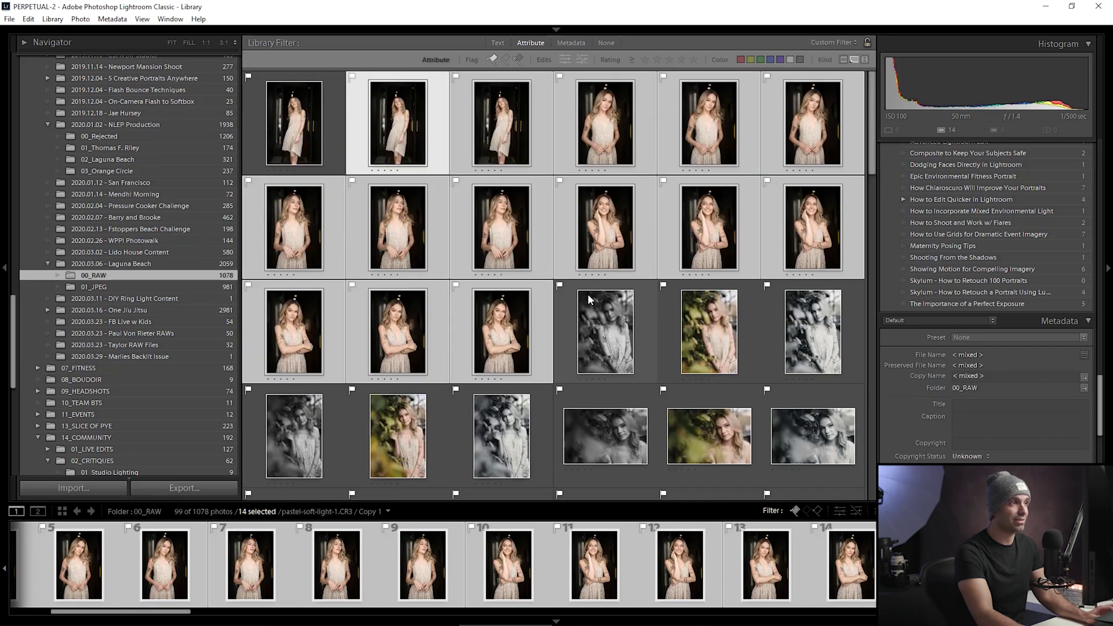
{"action": "key", "text": "ctrl+shift+d"}
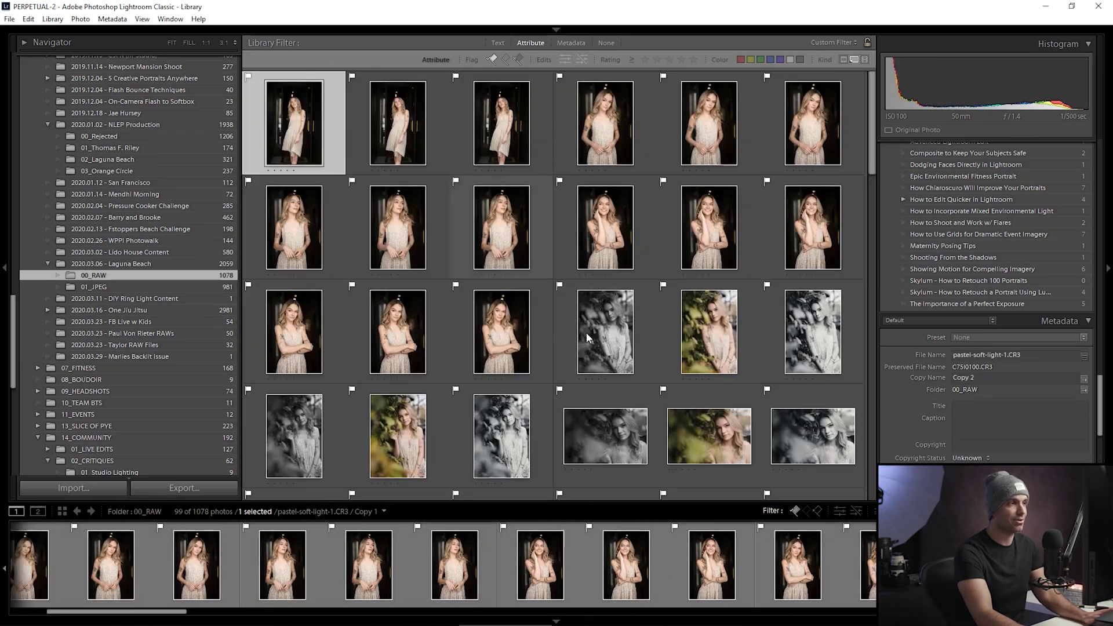
{"action": "scroll", "coordinate": [665, 330], "scroll_direction": "down", "scroll_amount": 10}
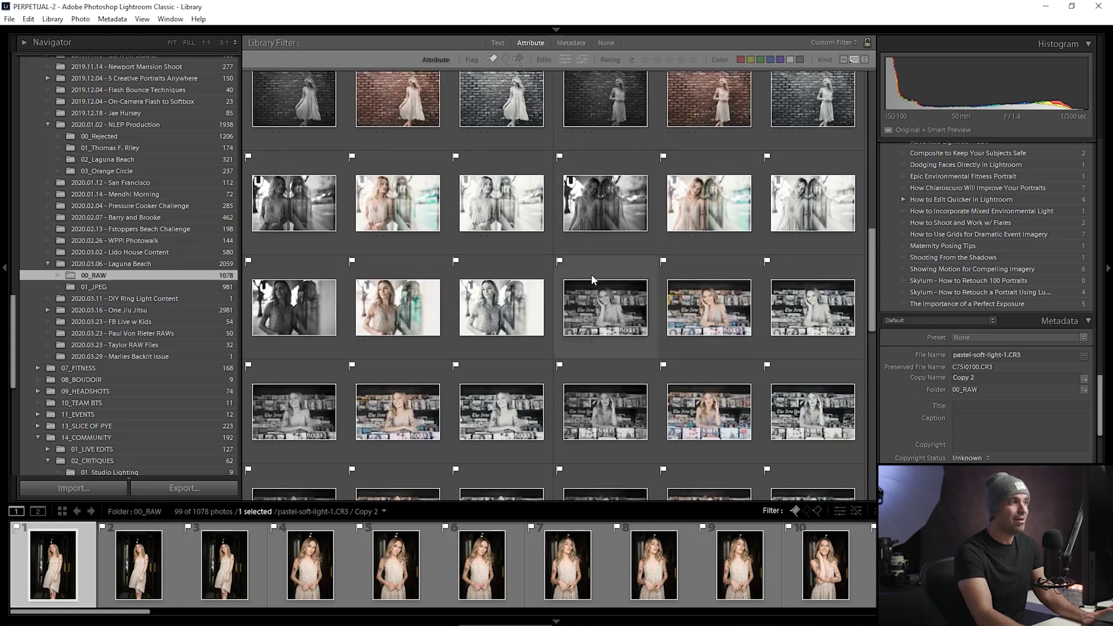
{"action": "scroll", "coordinate": [591, 274], "scroll_direction": "down", "scroll_amount": 10}
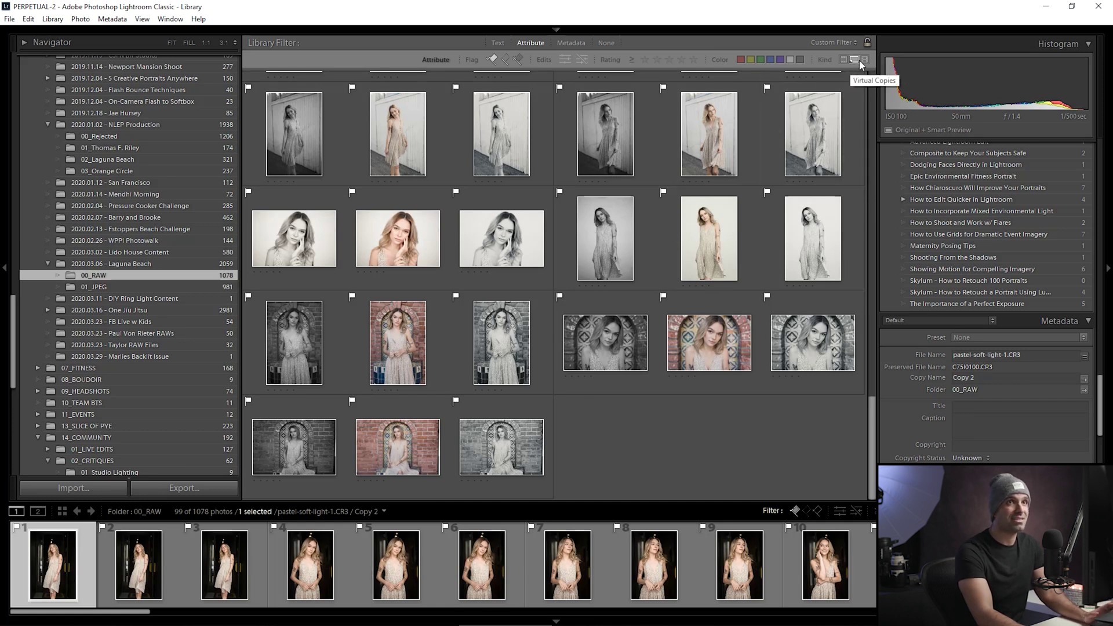
{"action": "left_click", "coordinate": [603, 240]}
{"action": "key", "text": "ctrl+a"}
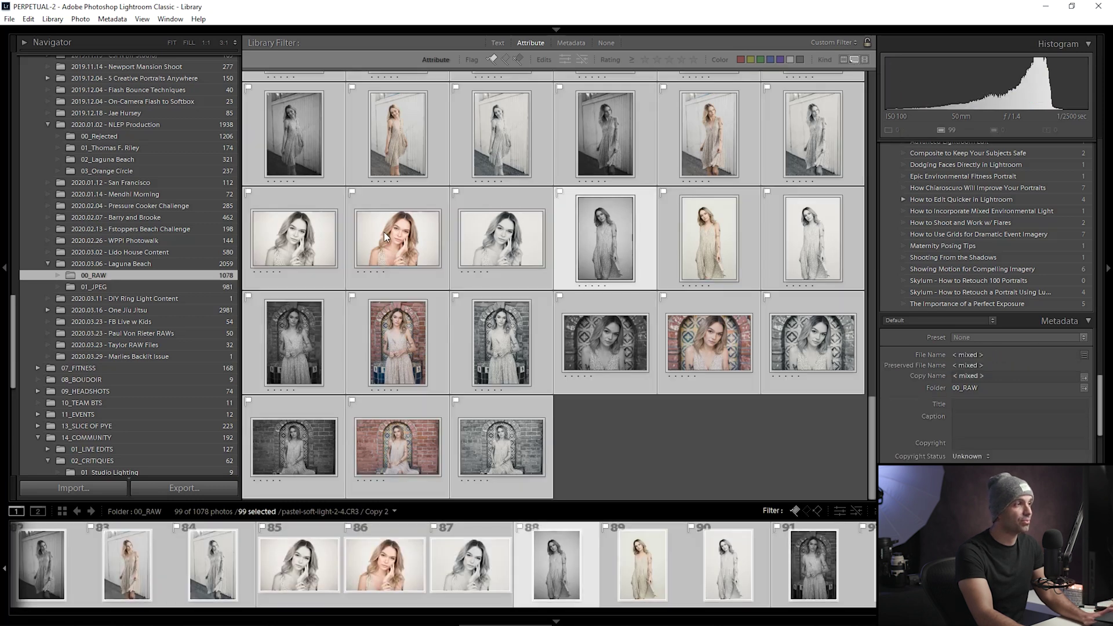
{"action": "left_click", "coordinate": [854, 59]}
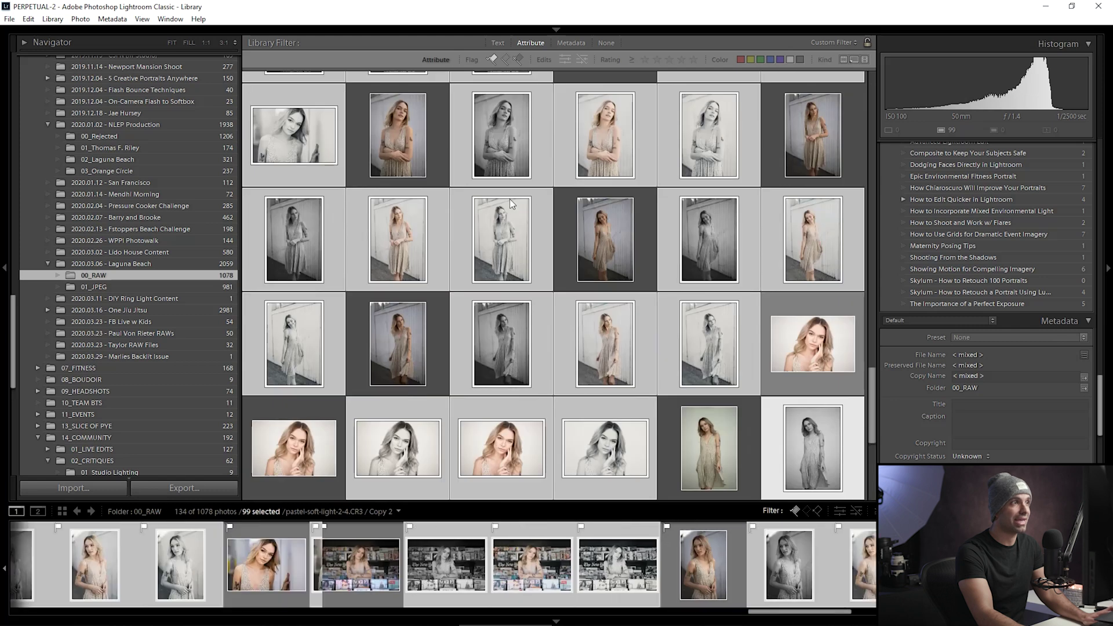
Step: Open the export settings for the selected photos, choose the 01_PORTFOLIO preset and review its sizing and sharpening options
{"action": "right_click", "coordinate": [415, 158]}
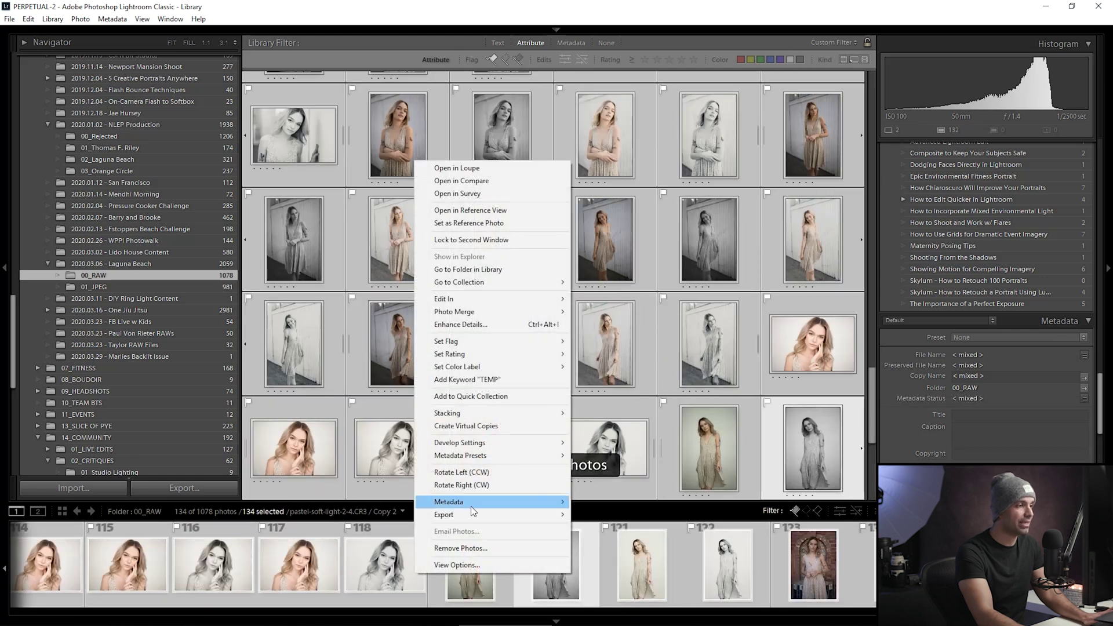
{"action": "mouse_move", "coordinate": [481, 515]}
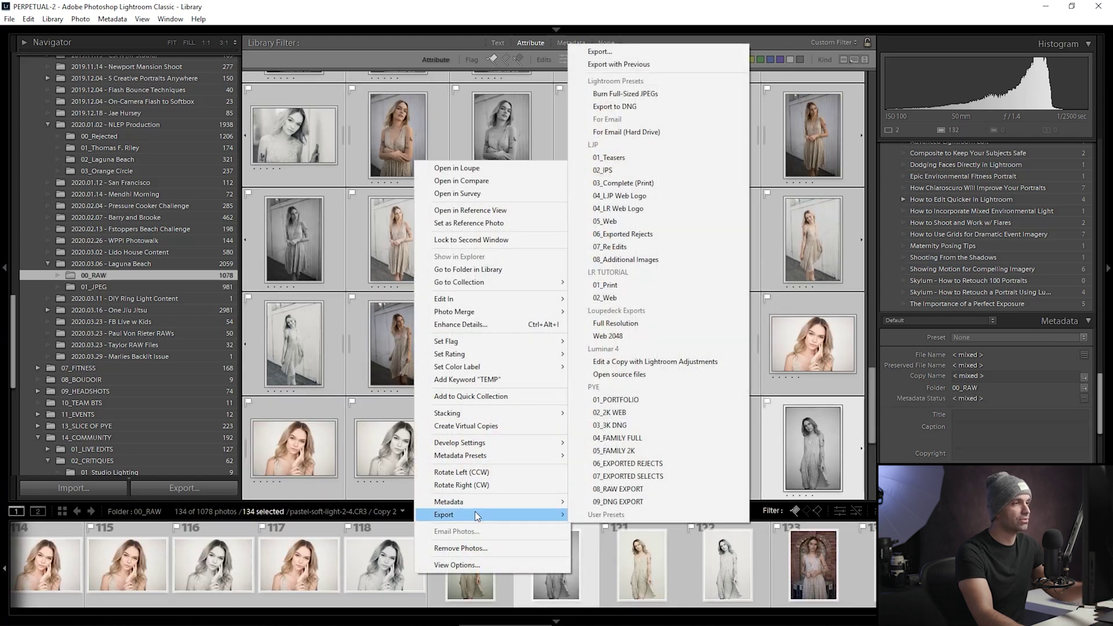
{"action": "left_click", "coordinate": [632, 54]}
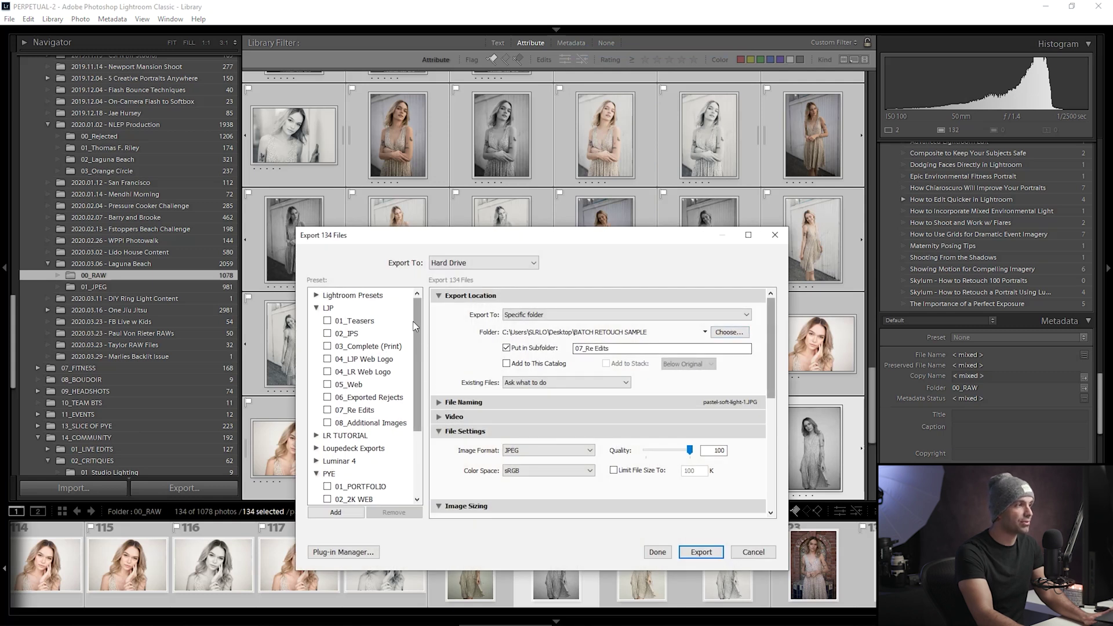
{"action": "scroll", "coordinate": [420, 327], "scroll_direction": "down", "scroll_amount": 1}
{"action": "left_click", "coordinate": [378, 450]}
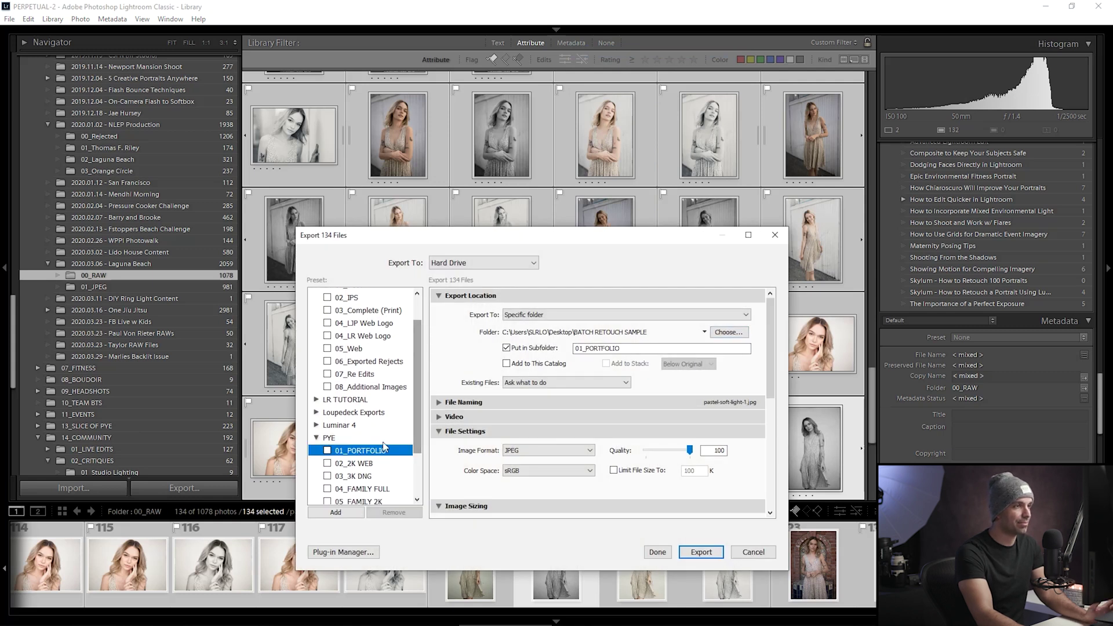
{"action": "left_click_drag", "start_coordinate": [771, 331], "coordinate": [781, 422]}
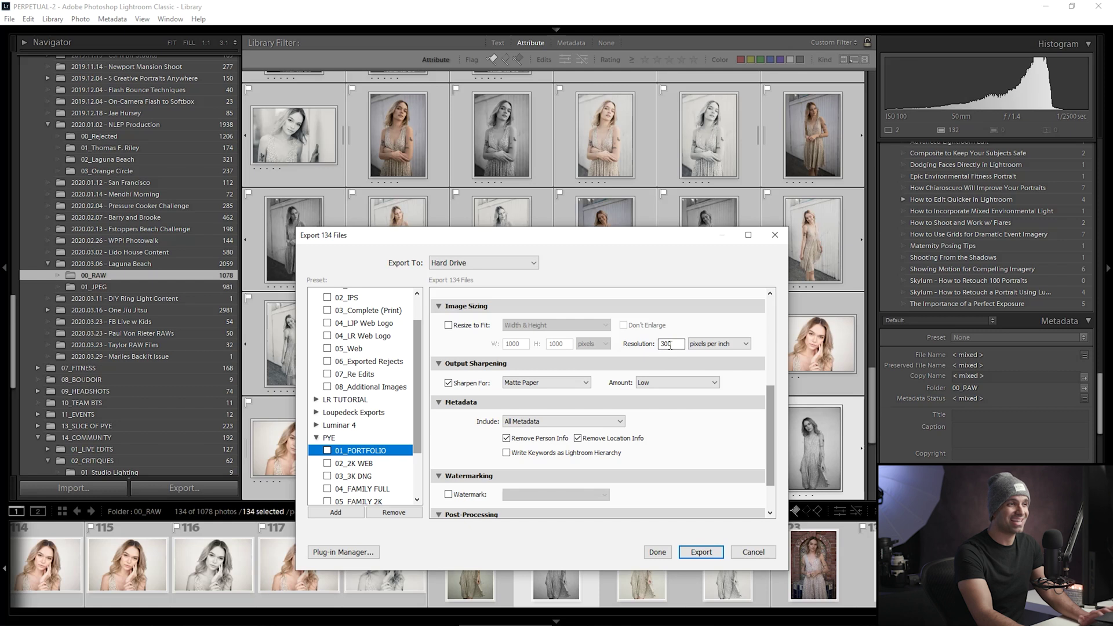
{"action": "left_click_drag", "start_coordinate": [772, 403], "coordinate": [772, 288]}
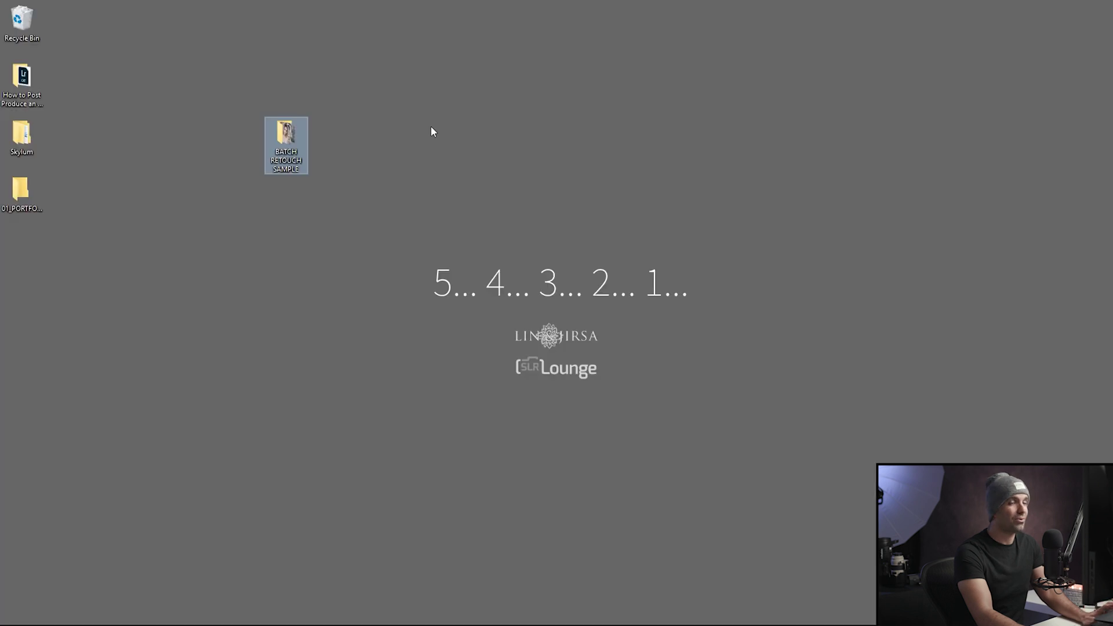
Step: Switch to Luminar 4 and load all images from the desktop's BATCH RETOUCH SAMPLE folder into Batch Processing
{"action": "left_click", "coordinate": [431, 124]}
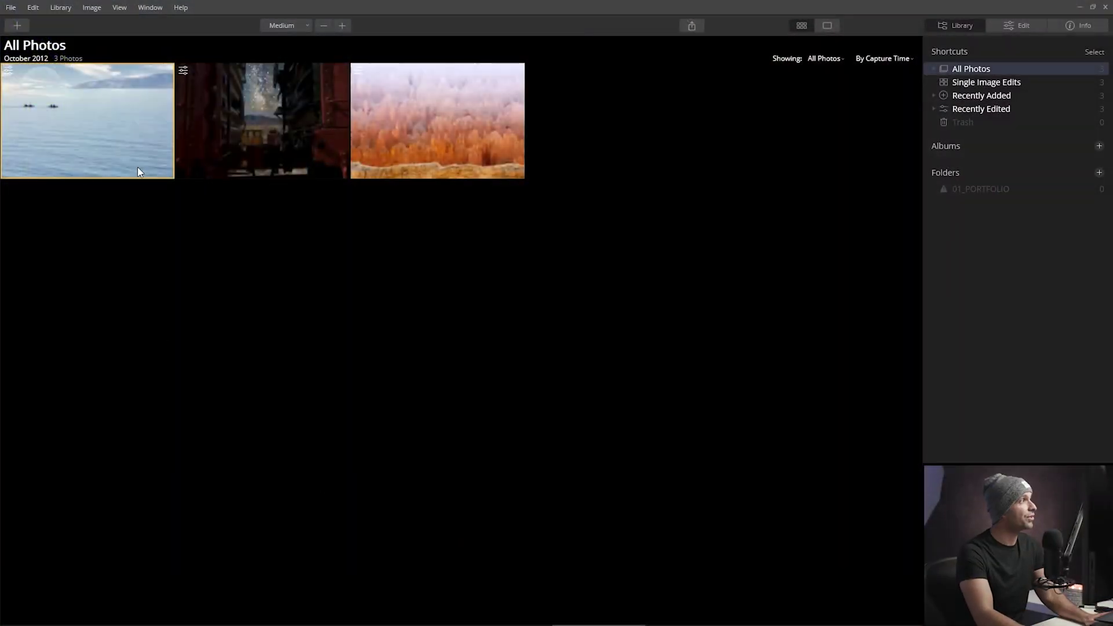
{"action": "left_click", "coordinate": [9, 8]}
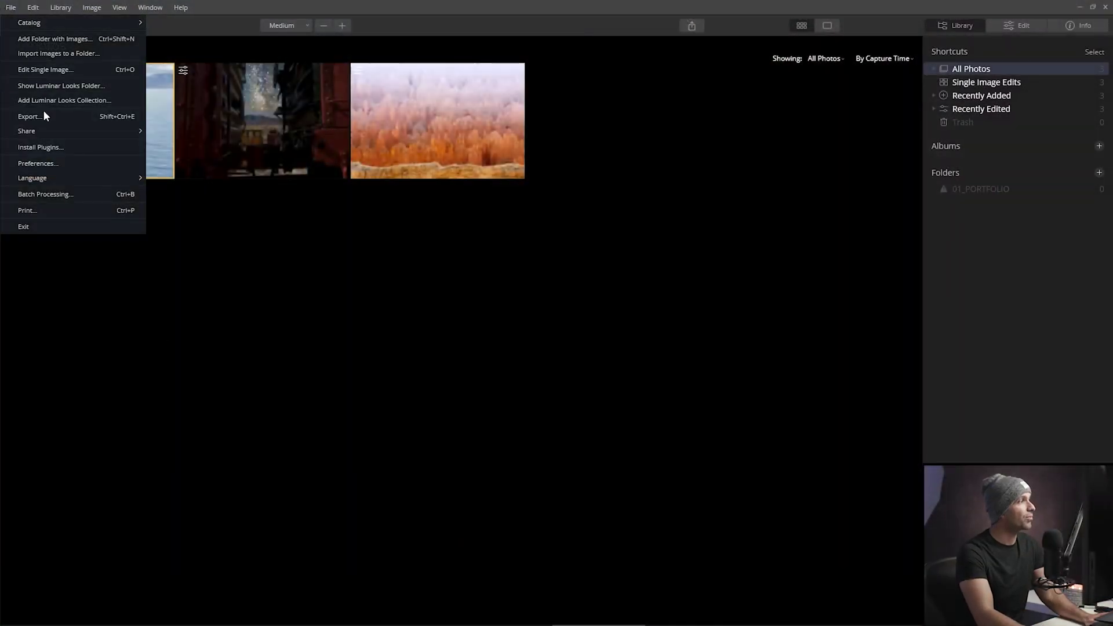
{"action": "left_click", "coordinate": [78, 189]}
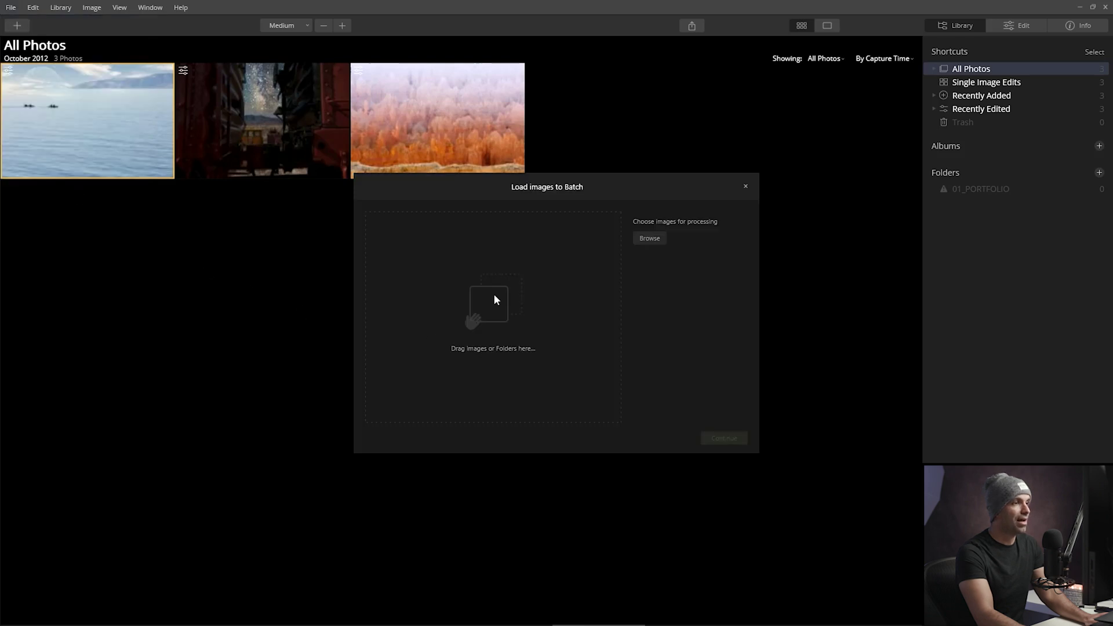
{"action": "left_click", "coordinate": [650, 238]}
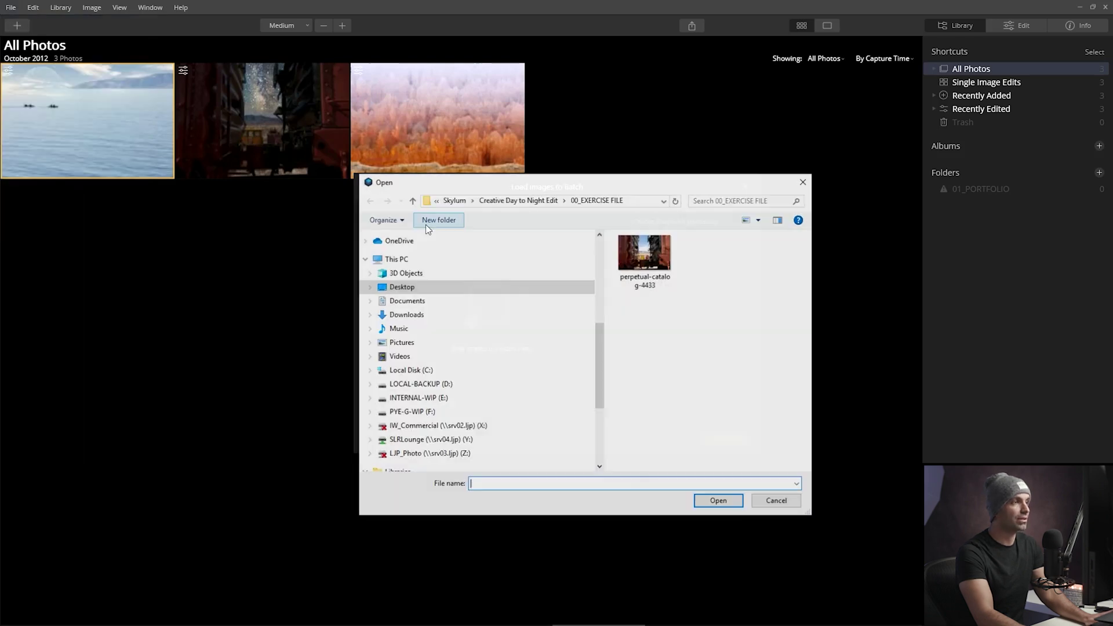
{"action": "left_click", "coordinate": [416, 286]}
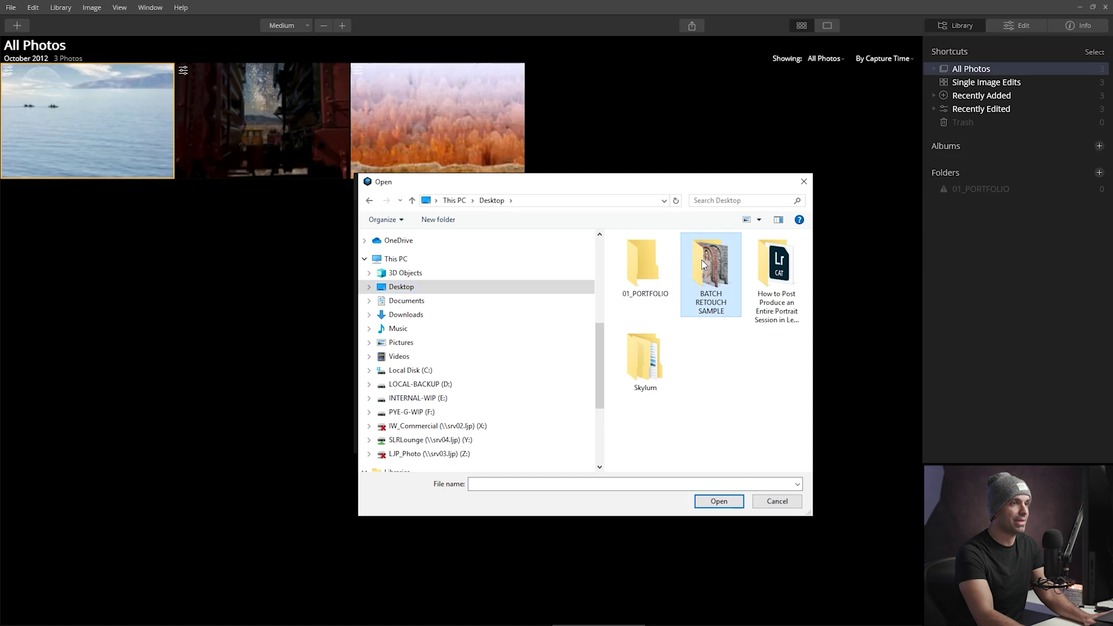
{"action": "double_click", "coordinate": [717, 297]}
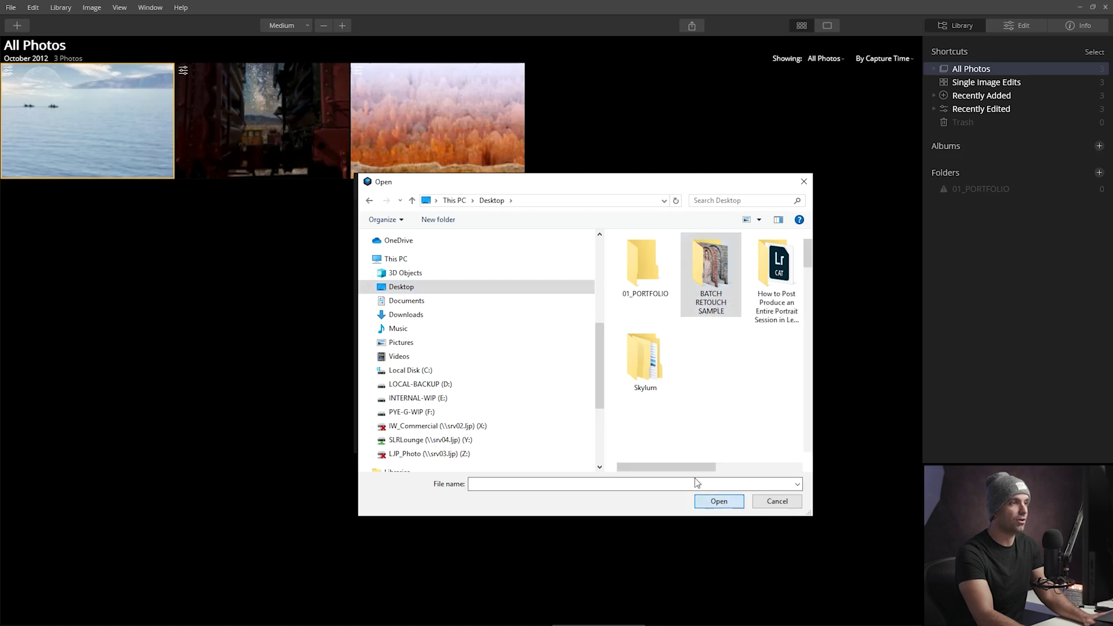
{"action": "left_click", "coordinate": [707, 380]}
{"action": "key", "text": "ctrl+a"}
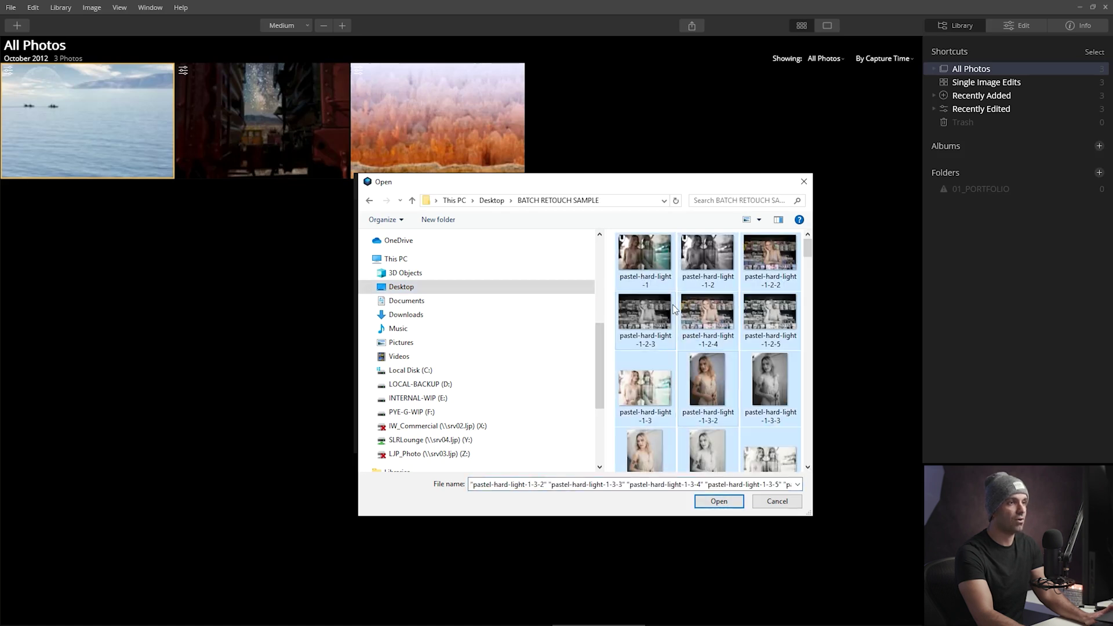
{"action": "left_click", "coordinate": [717, 502]}
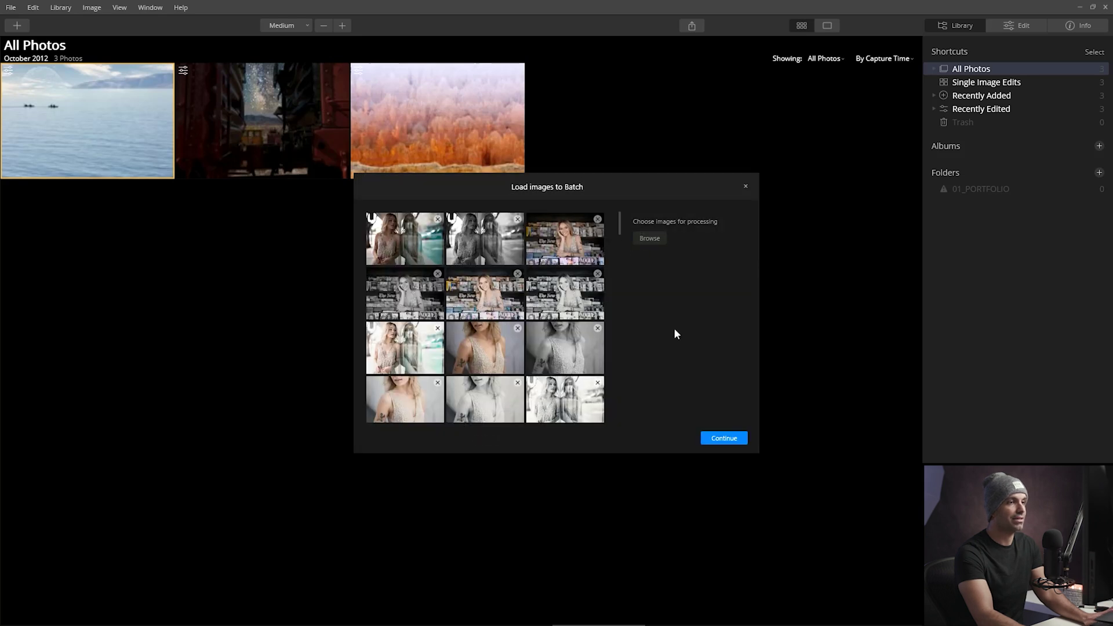
Step: Continue to the batch settings and choose the user's Luminar looks as the look collection
{"action": "left_click", "coordinate": [719, 441]}
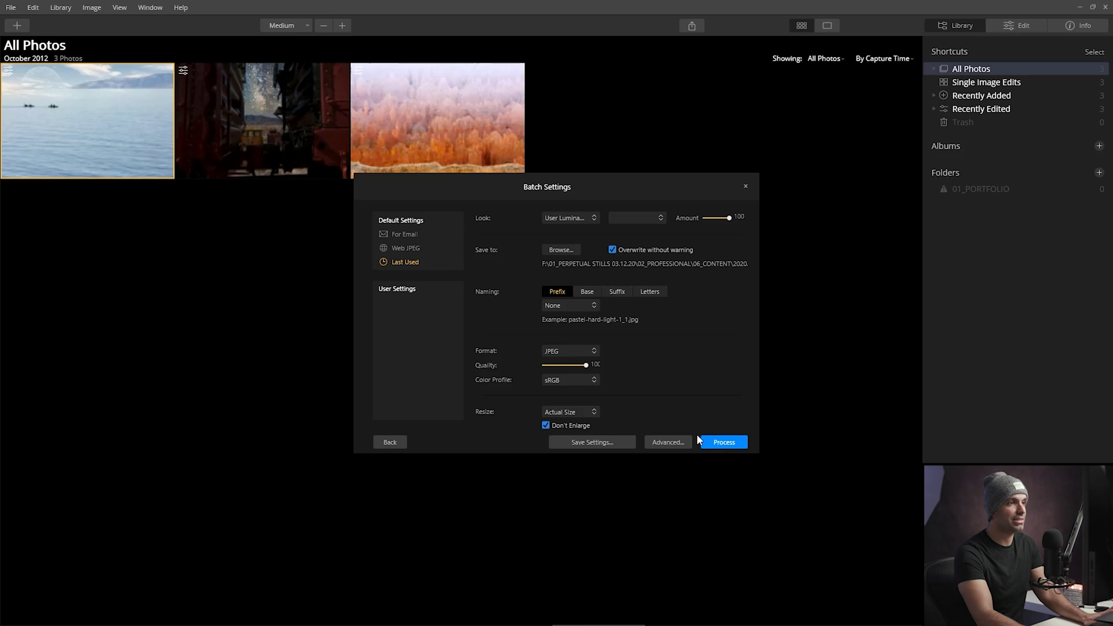
{"action": "left_click", "coordinate": [574, 217]}
{"action": "left_click", "coordinate": [577, 305]}
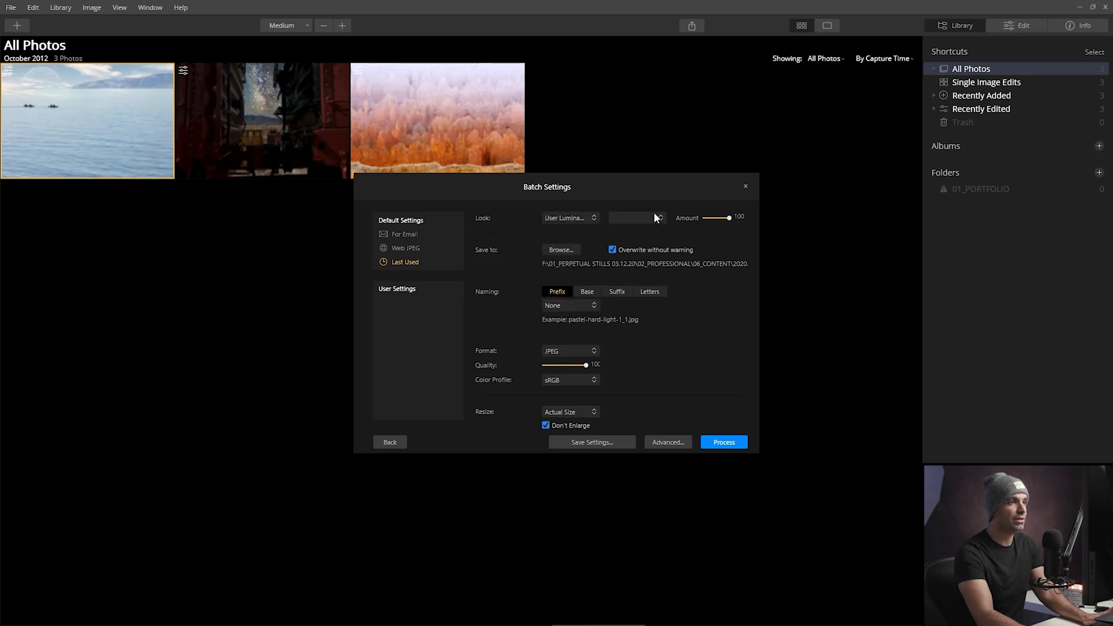